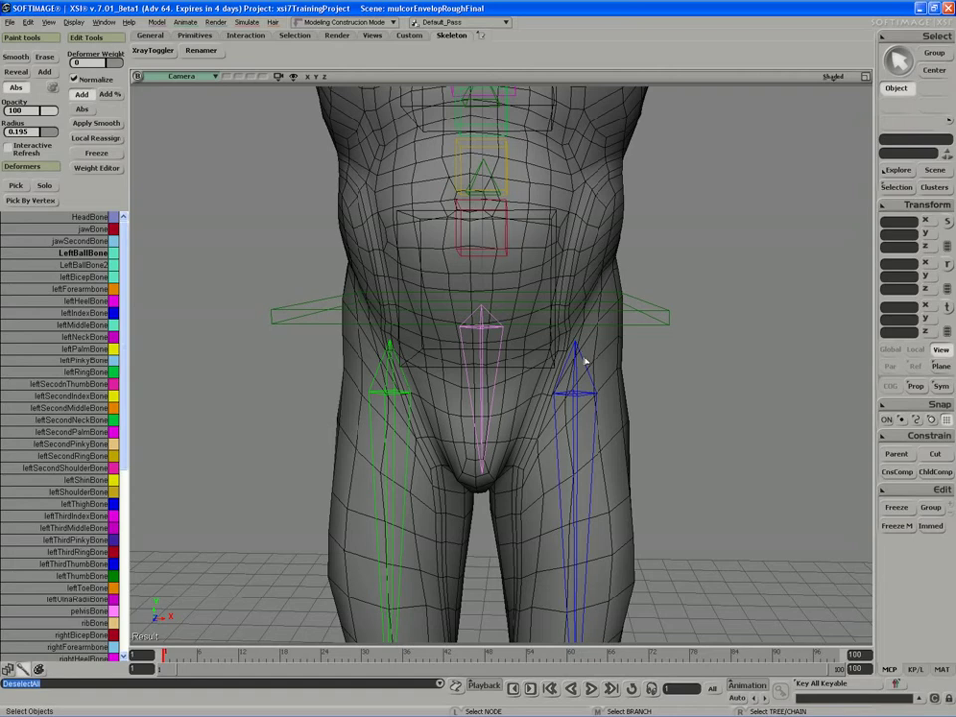
# Rotate leftThighBone out to about -64.67 degrees on Y and inspect the hip from behind
pyautogui.scroll(-3, 582, 363)
pyautogui.press('c')
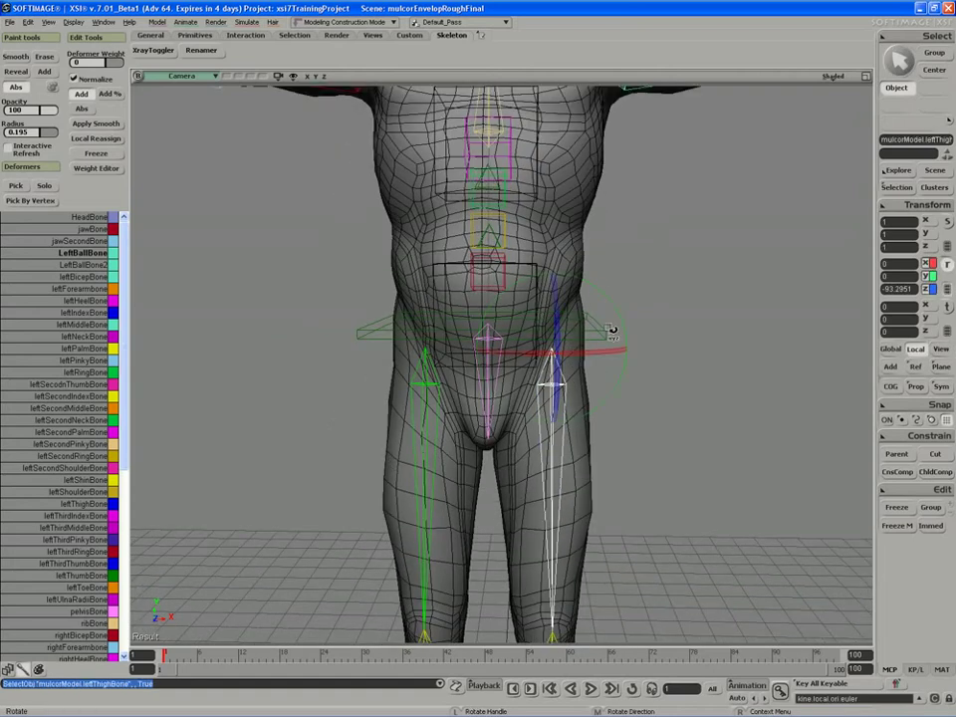
pyautogui.moveTo(623, 321); pyautogui.dragTo(593, 313)
pyautogui.hotkey('ctrl', 'x')
pyautogui.moveTo(599, 316)
pyautogui.mouseDown(button='middle')
pyautogui.moveTo(536, 346)
pyautogui.moveTo(592, 319)
pyautogui.mouseUp(button='middle')
pyautogui.press('c')
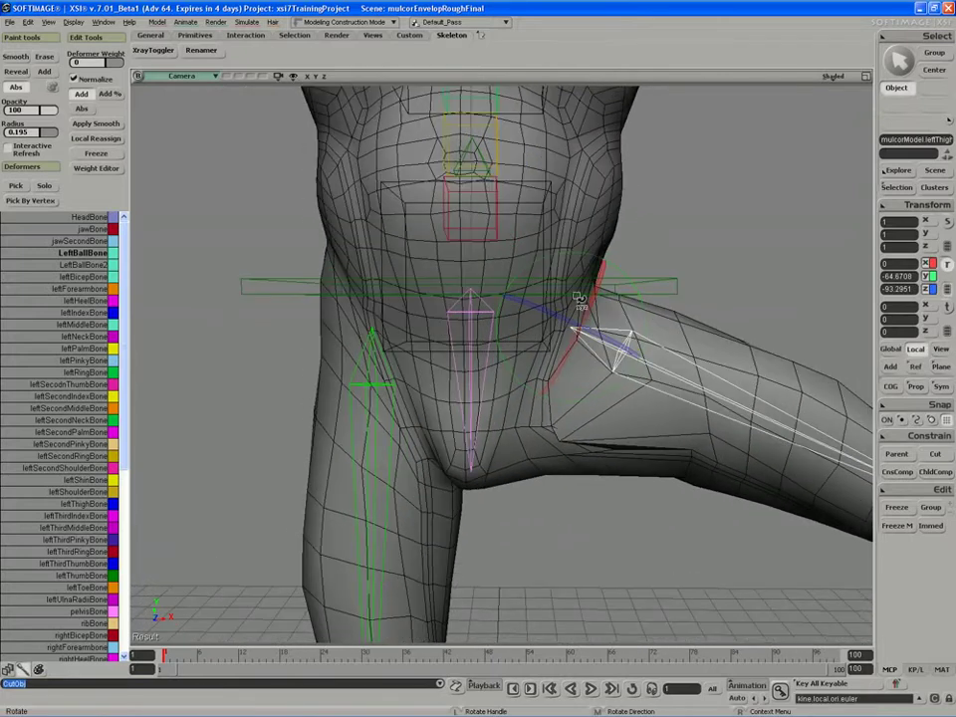
pyautogui.press('s')
pyautogui.moveTo(599, 258); pyautogui.dragTo(453, 298, button='right')
pyautogui.press('space')
# Select the body mesh, enter Paint Weight with a slightly larger brush, and paint the left hip
pyautogui.click(438, 291)
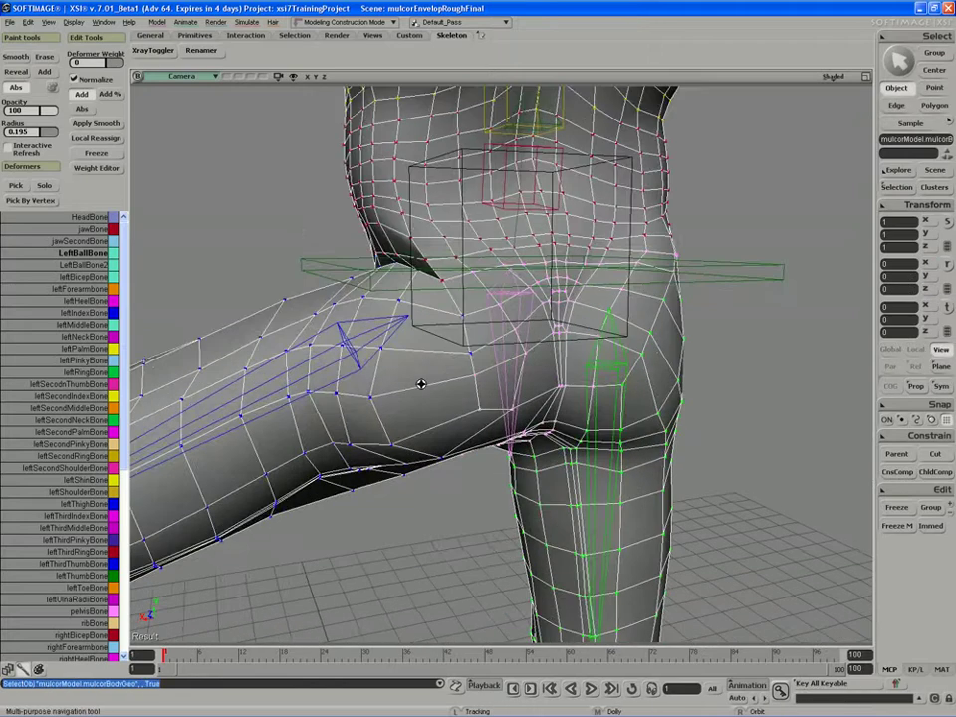
pyautogui.press('w')
pyautogui.scroll(-1, 430, 289)
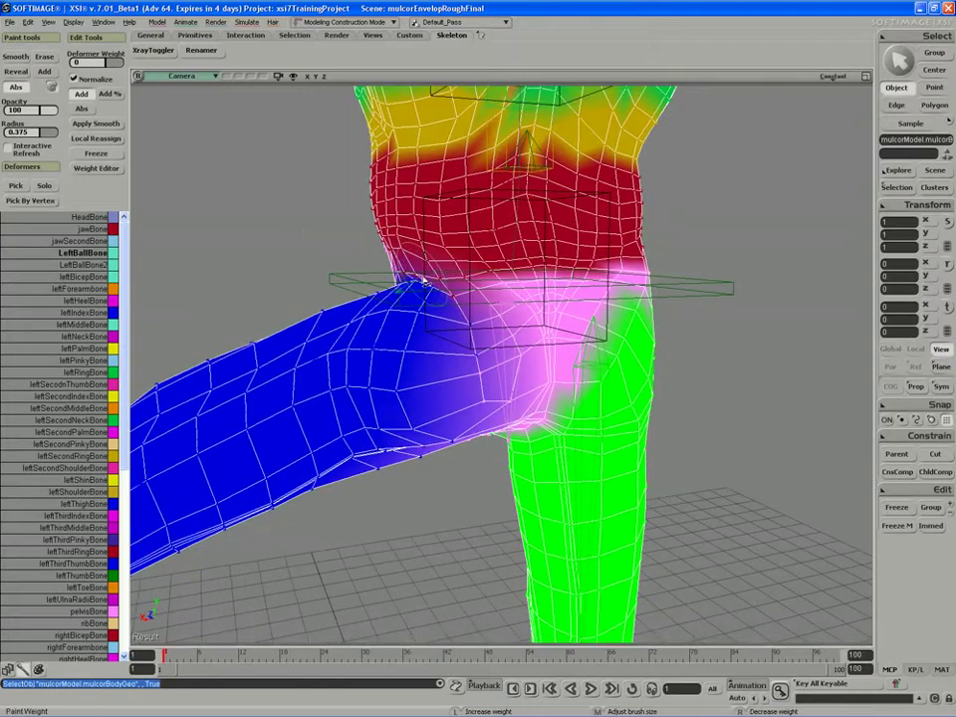
pyautogui.moveTo(428, 291); pyautogui.dragTo(427, 286, button='middle')
pyautogui.press('s')
pyautogui.scroll(2, 375, 312)
pyautogui.moveTo(375, 312); pyautogui.dragTo(395, 271, button='right')
pyautogui.click(394, 273)
# Paint more weight across the hip from a frontal angle, then shrink the brush
pyautogui.press('s')
pyautogui.press('s')
pyautogui.moveTo(368, 257); pyautogui.dragTo(501, 282, button='right')
pyautogui.moveTo(501, 282)
pyautogui.mouseDown()
pyautogui.moveTo(497, 274)
pyautogui.moveTo(501, 299)
pyautogui.moveTo(459, 331)
pyautogui.mouseUp()
pyautogui.press('s')
pyautogui.moveTo(459, 331); pyautogui.dragTo(498, 308, button='right')
pyautogui.moveTo(453, 189); pyautogui.dragTo(468, 199)
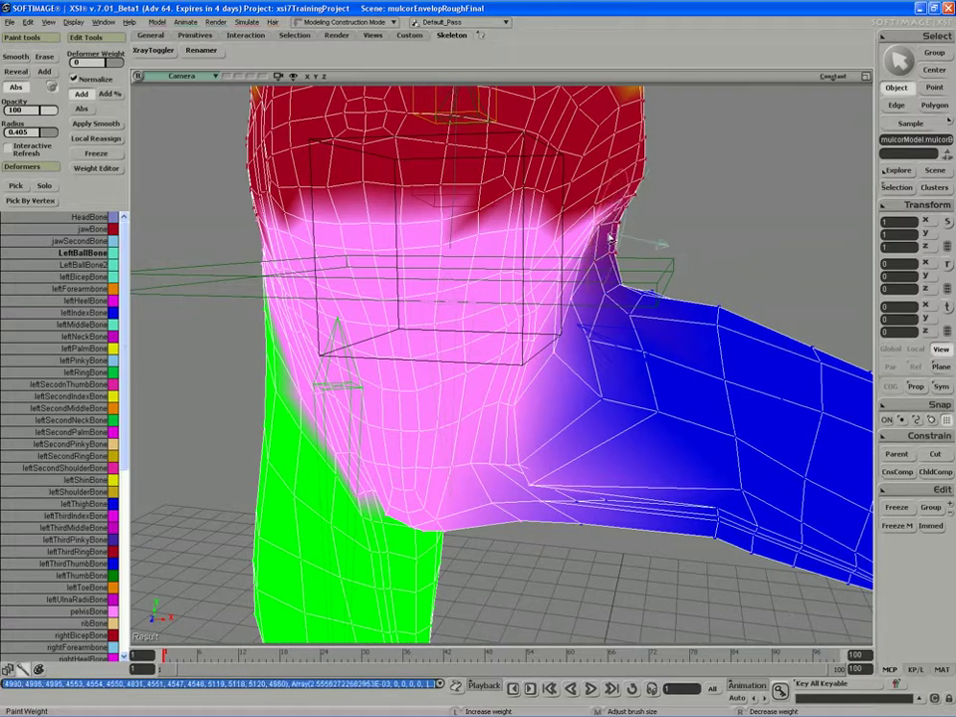
pyautogui.press('s')
pyautogui.moveTo(587, 244)
pyautogui.mouseDown(button='right')
pyautogui.moveTo(557, 271)
pyautogui.moveTo(601, 242)
pyautogui.moveTo(588, 261)
pyautogui.mouseUp(button='right')
pyautogui.moveTo(587, 261); pyautogui.dragTo(551, 258, button='middle')
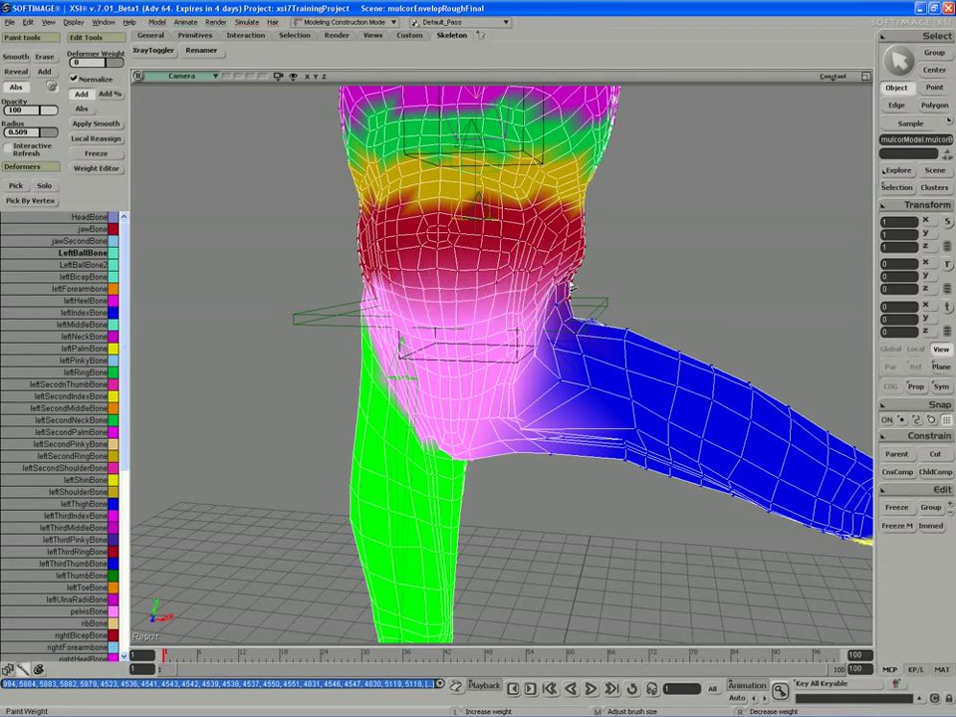
# Spread the red weight region across the torso and paint near the hip
pyautogui.moveTo(586, 281); pyautogui.dragTo(478, 252, button='right')
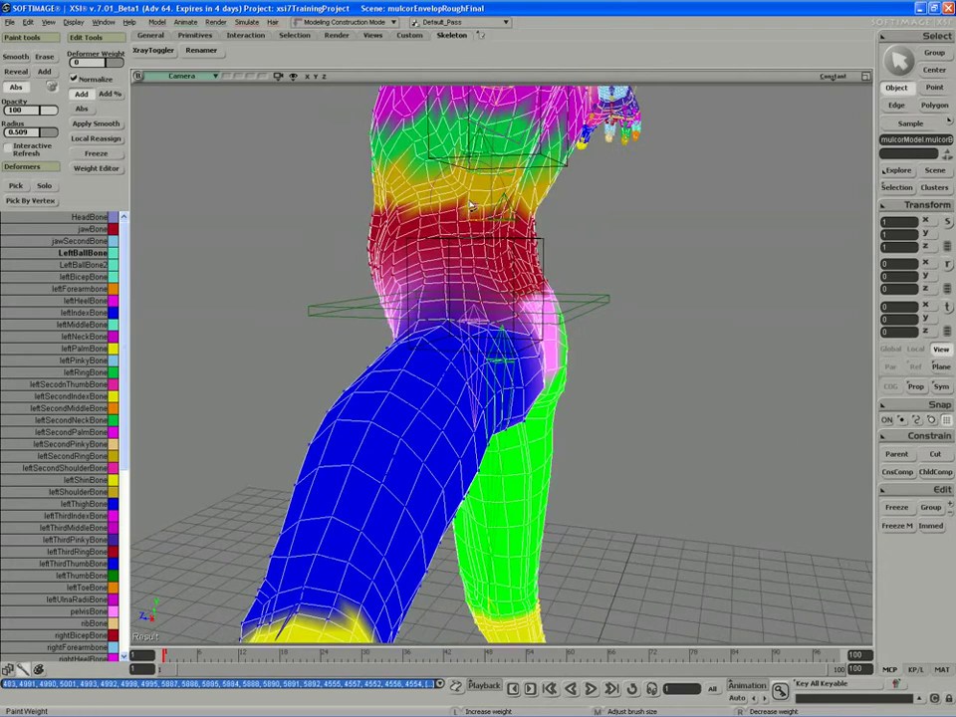
pyautogui.press('s')
pyautogui.moveTo(343, 159)
pyautogui.mouseDown(button='right')
pyautogui.moveTo(426, 229)
pyautogui.moveTo(536, 226)
pyautogui.mouseUp(button='right')
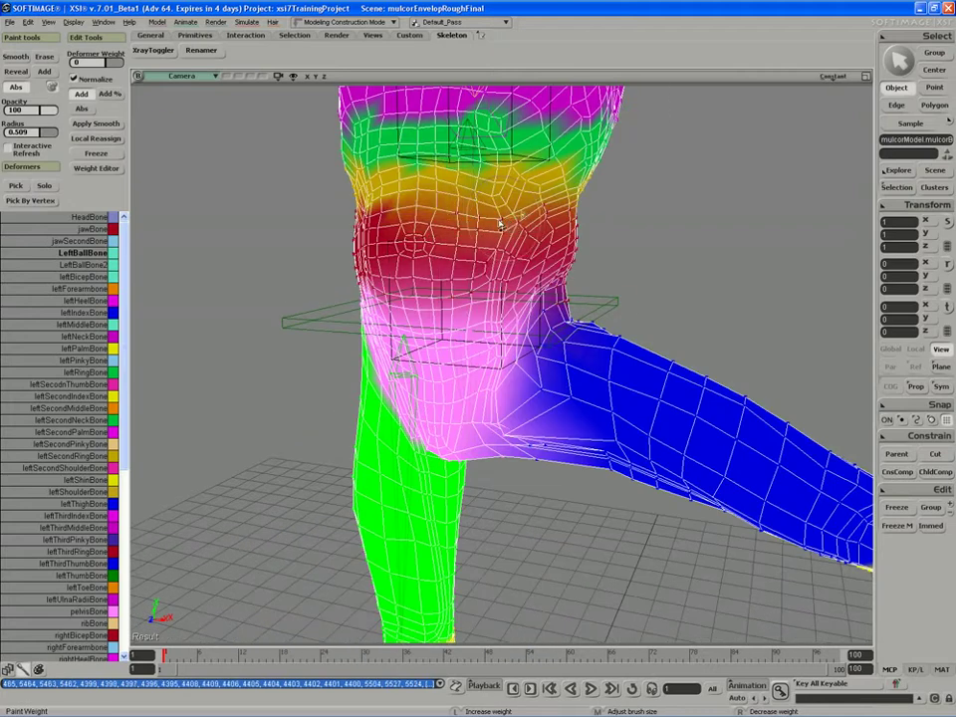
pyautogui.moveTo(586, 278); pyautogui.dragTo(416, 227, button='right')
pyautogui.moveTo(416, 227)
pyautogui.mouseDown()
pyautogui.moveTo(486, 221)
pyautogui.moveTo(476, 242)
pyautogui.mouseUp()
pyautogui.moveTo(476, 242); pyautogui.dragTo(465, 226, button='right')
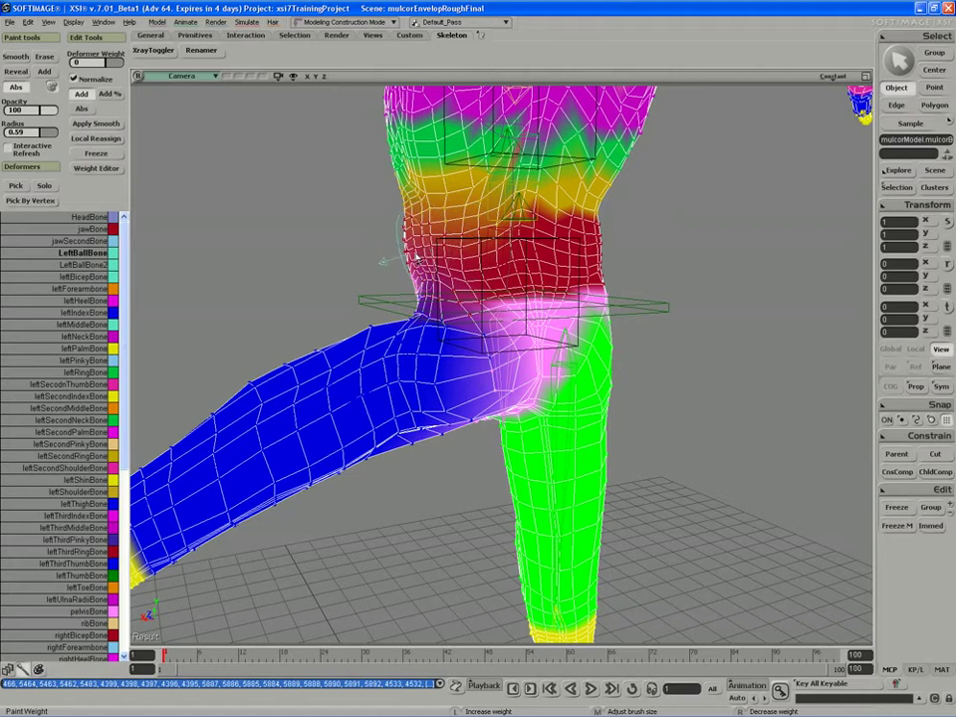
pyautogui.press('s')
pyautogui.moveTo(416, 255); pyautogui.dragTo(409, 269, button='right')
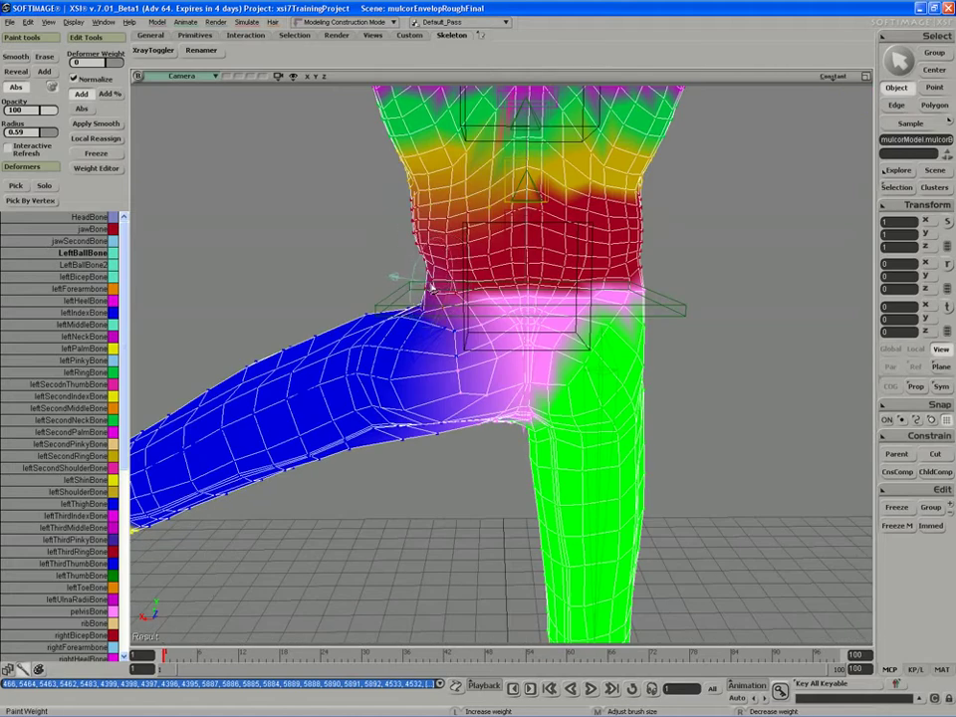
pyautogui.press('s')
pyautogui.moveTo(428, 286); pyautogui.dragTo(420, 282, button='right')
pyautogui.moveTo(421, 291); pyautogui.dragTo(410, 304)
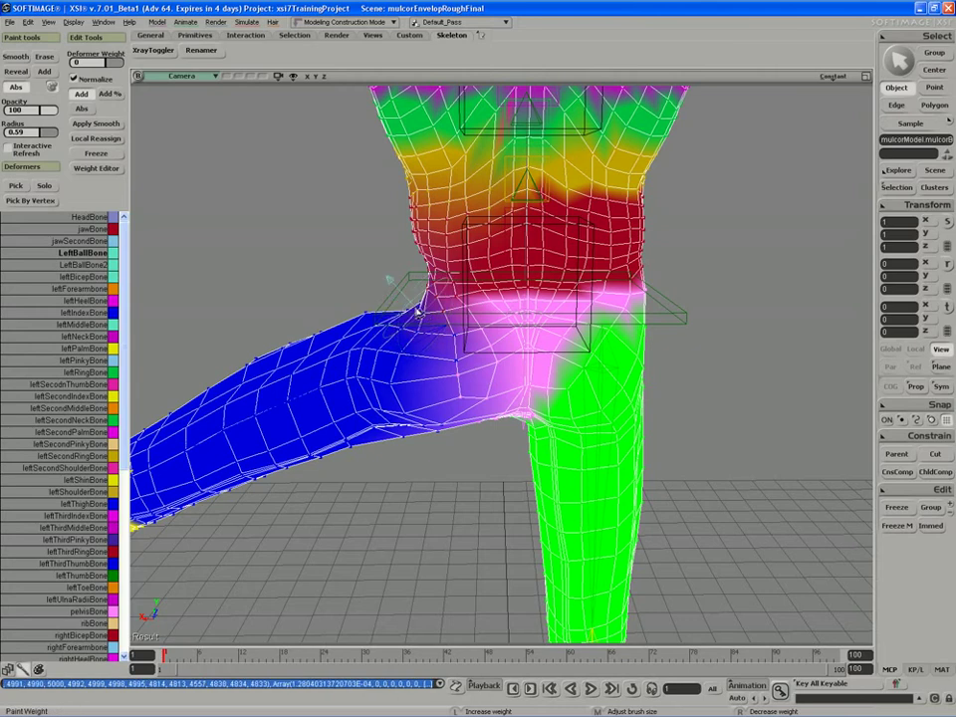
# Paint leftThighBone with brush radius 0.413, Add mode and opacity 10, undoing a stray stroke
pyautogui.press('d')
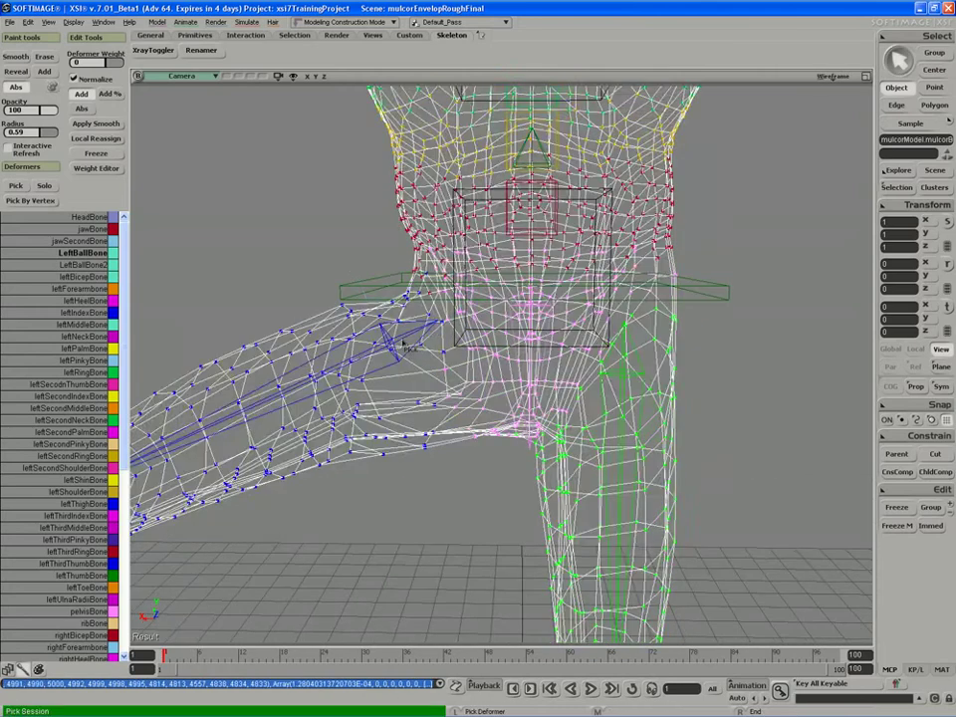
pyautogui.click(386, 338)
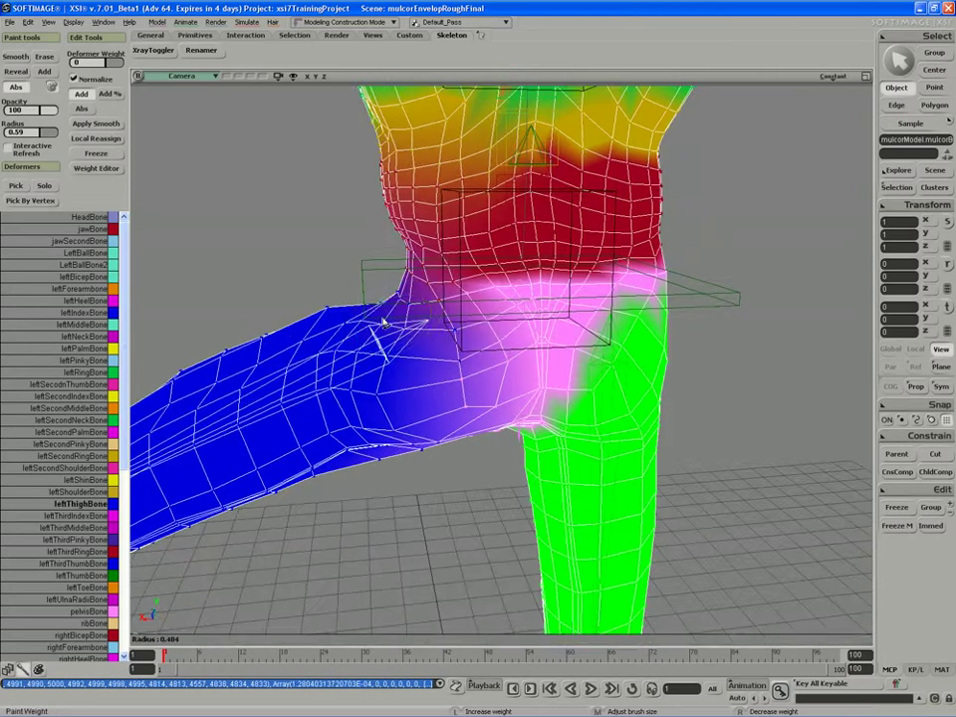
pyautogui.moveTo(382, 322)
pyautogui.mouseDown(button='middle')
pyautogui.moveTo(359, 217)
pyautogui.moveTo(375, 254)
pyautogui.moveTo(487, 275)
pyautogui.mouseUp(button='middle')
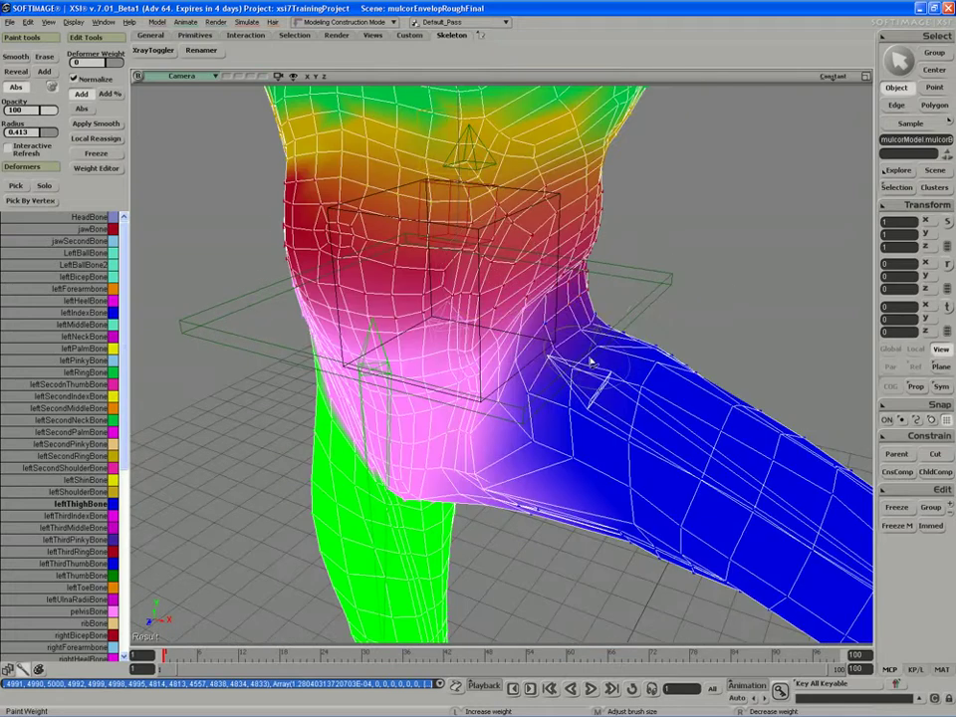
pyautogui.hotkey('ctrl', 'z')
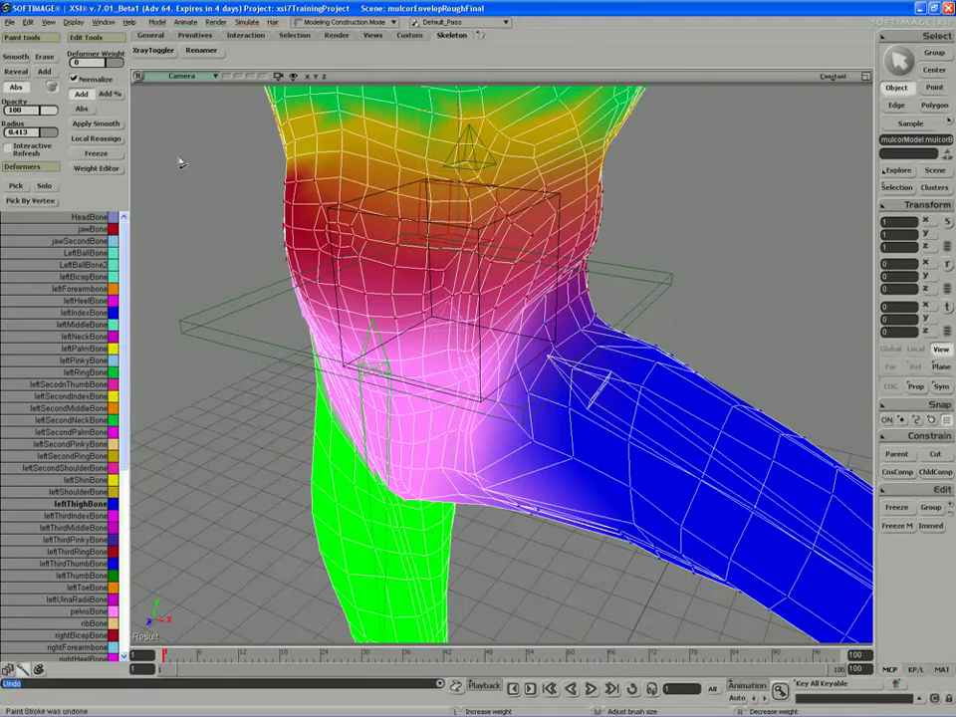
pyautogui.click(44, 72)
pyautogui.click(24, 111)
pyautogui.write('10')
pyautogui.press('Return')
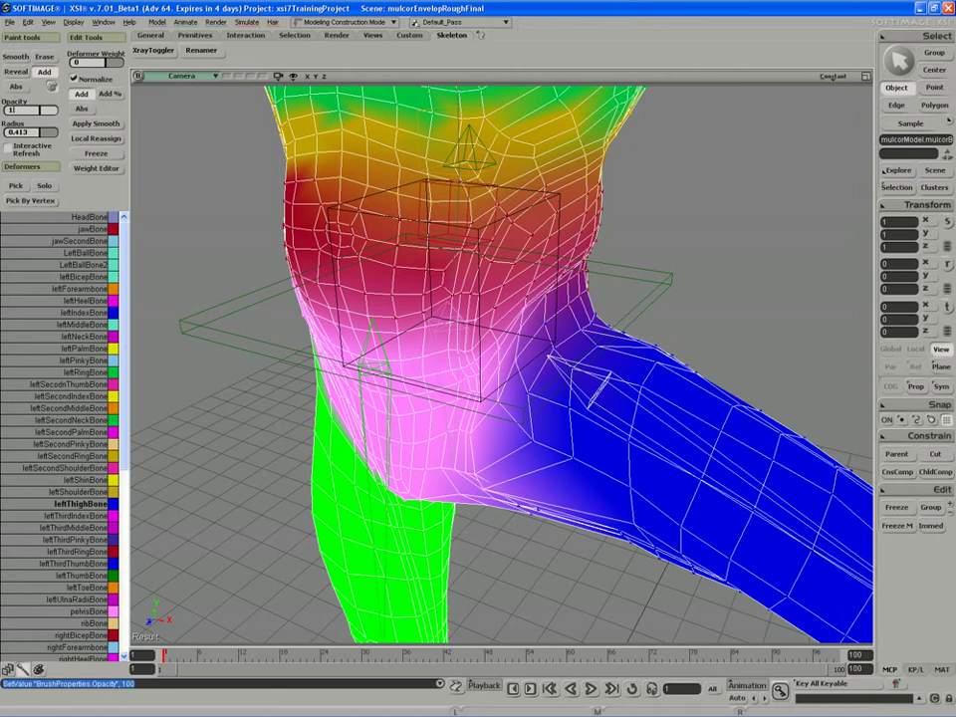
# Paint and dab thigh weight up into the left hip crease
pyautogui.moveTo(591, 383); pyautogui.dragTo(566, 359, button='middle')
pyautogui.moveTo(561, 384); pyautogui.dragTo(566, 377)
pyautogui.moveTo(565, 378); pyautogui.dragTo(576, 309, button='middle')
pyautogui.moveTo(577, 309); pyautogui.dragTo(580, 305)
pyautogui.click(599, 307)
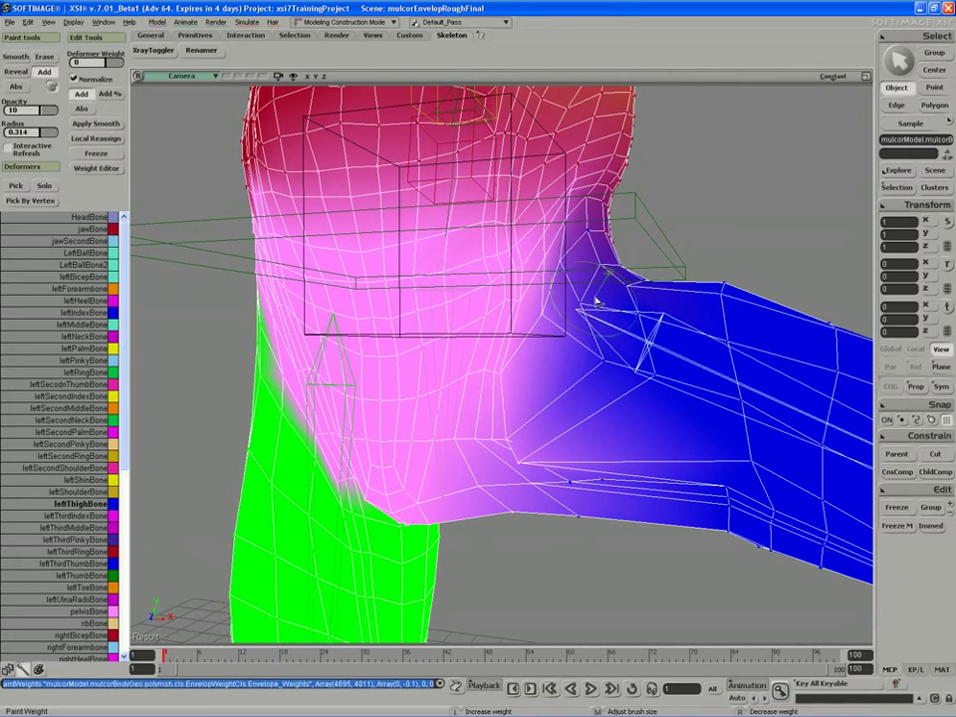
pyautogui.press('s')
pyautogui.click(624, 284)
pyautogui.press('s')
pyautogui.moveTo(618, 280); pyautogui.dragTo(626, 290, button='middle')
# Dab thigh weight onto the hip and paint it along the upper leg
pyautogui.click(636, 301)
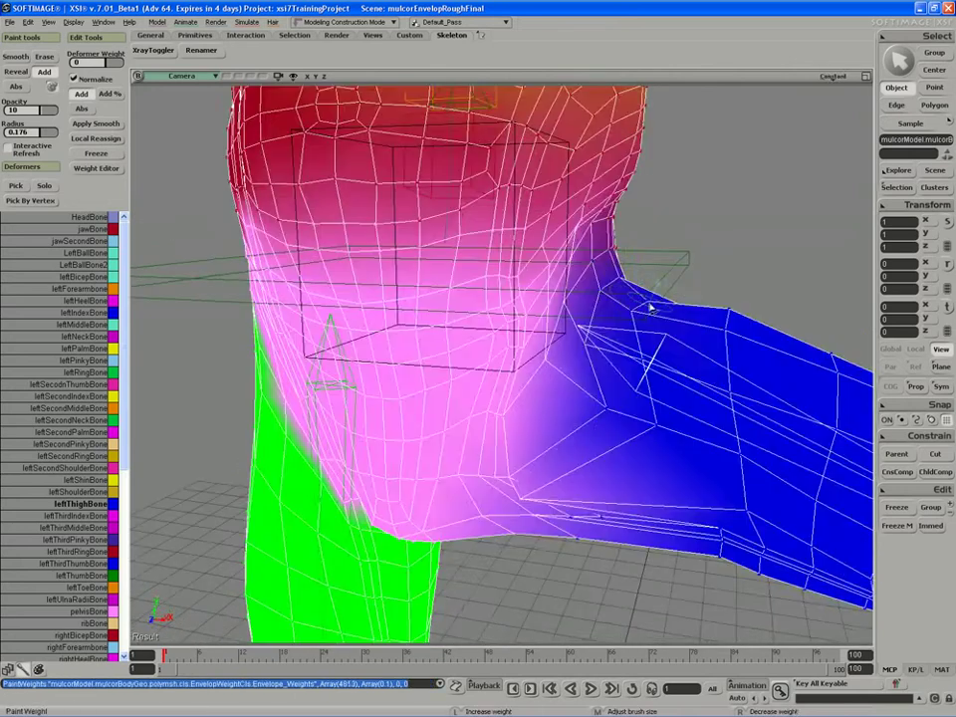
pyautogui.press('s')
pyautogui.moveTo(652, 314)
pyautogui.mouseDown(button='right')
pyautogui.moveTo(638, 301)
pyautogui.moveTo(560, 309)
pyautogui.moveTo(394, 278)
pyautogui.mouseUp(button='right')
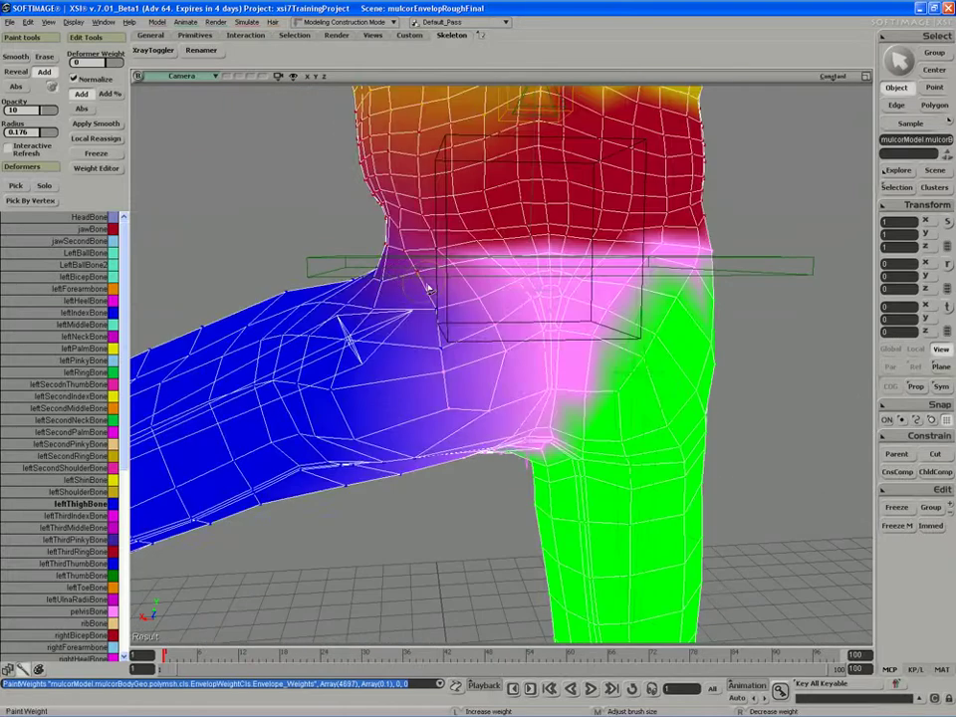
pyautogui.click(386, 278)
pyautogui.press('s')
pyautogui.click(397, 279)
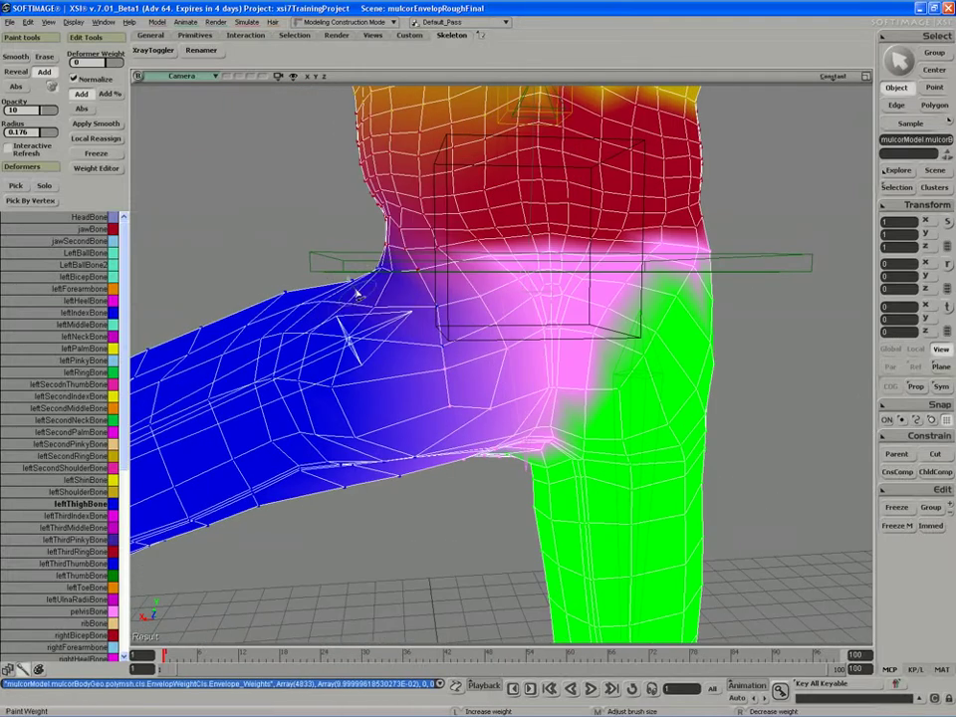
pyautogui.click(368, 313)
pyautogui.moveTo(339, 307)
pyautogui.mouseDown()
pyautogui.moveTo(297, 314)
pyautogui.moveTo(307, 319)
pyautogui.moveTo(309, 347)
pyautogui.moveTo(299, 335)
pyautogui.moveTo(367, 342)
pyautogui.moveTo(361, 331)
pyautogui.mouseUp()
pyautogui.moveTo(361, 332)
pyautogui.mouseDown(button='right')
pyautogui.moveTo(353, 293)
pyautogui.moveTo(368, 314)
pyautogui.moveTo(428, 288)
pyautogui.moveTo(547, 324)
pyautogui.mouseUp(button='right')
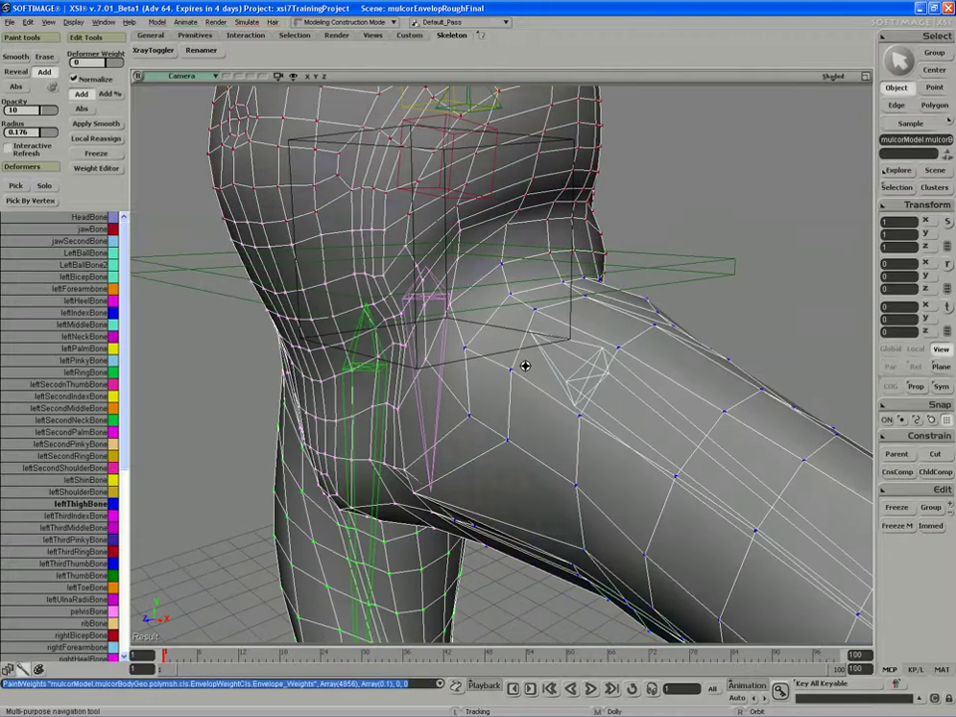
# Shrink the brush radius to 0.230 and spread blue thigh weight into the pink hip area
pyautogui.moveTo(547, 325); pyautogui.dragTo(521, 345)
pyautogui.moveTo(502, 390)
pyautogui.mouseDown(button='right')
pyautogui.moveTo(469, 406)
pyautogui.moveTo(517, 406)
pyautogui.moveTo(525, 356)
pyautogui.moveTo(572, 330)
pyautogui.moveTo(501, 426)
pyautogui.mouseUp(button='right')
pyautogui.moveTo(534, 408)
pyautogui.mouseDown(button='middle')
pyautogui.moveTo(532, 397)
pyautogui.moveTo(510, 399)
pyautogui.mouseUp(button='middle')
pyautogui.click(513, 403)
pyautogui.moveTo(513, 404)
pyautogui.mouseDown()
pyautogui.moveTo(551, 400)
pyautogui.moveTo(538, 387)
pyautogui.moveTo(548, 397)
pyautogui.moveTo(566, 391)
pyautogui.mouseUp()
# Dab weight onto the hip from a new angle, undoing and redoing one dab
pyautogui.press('s')
pyautogui.moveTo(568, 379)
pyautogui.mouseDown(button='right')
pyautogui.moveTo(603, 342)
pyautogui.moveTo(566, 362)
pyautogui.moveTo(575, 377)
pyautogui.moveTo(519, 377)
pyautogui.moveTo(517, 394)
pyautogui.mouseUp(button='right')
pyautogui.moveTo(517, 395); pyautogui.dragTo(529, 393)
pyautogui.moveTo(529, 392)
pyautogui.mouseDown(button='right')
pyautogui.moveTo(553, 364)
pyautogui.moveTo(531, 394)
pyautogui.moveTo(584, 351)
pyautogui.moveTo(581, 368)
pyautogui.moveTo(593, 299)
pyautogui.moveTo(554, 305)
pyautogui.mouseUp(button='right')
pyautogui.click(535, 367)
pyautogui.click(583, 352)
pyautogui.click(588, 296)
pyautogui.hotkey('ctrl', 'z')
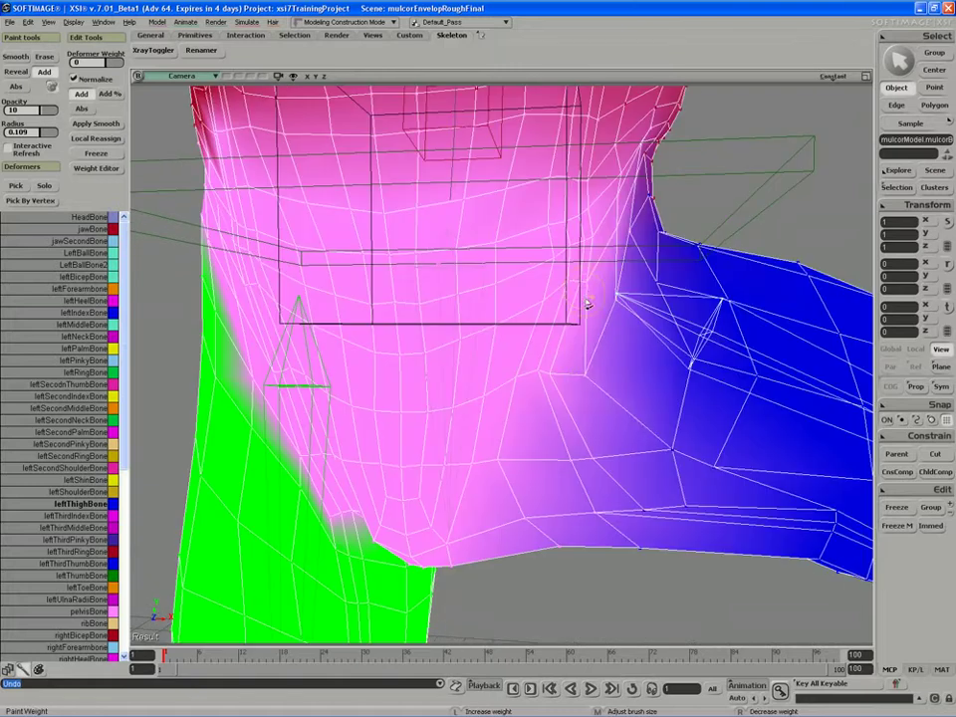
pyautogui.click(594, 297)
# Paint pink pelvis weight onto the groin and hip join
pyautogui.moveTo(587, 384); pyautogui.dragTo(570, 374, button='right')
pyautogui.click(590, 324)
pyautogui.moveTo(601, 335)
pyautogui.mouseDown(button='right')
pyautogui.moveTo(561, 327)
pyautogui.moveTo(572, 333)
pyautogui.mouseUp(button='right')
pyautogui.moveTo(572, 332); pyautogui.dragTo(624, 406)
pyautogui.moveTo(618, 400); pyautogui.dragTo(613, 482, button='right')
pyautogui.moveTo(613, 482); pyautogui.dragTo(690, 472)
# Add further weight strokes over the left hip area from wider angles
pyautogui.press('s')
pyautogui.moveTo(664, 473); pyautogui.dragTo(621, 430, button='right')
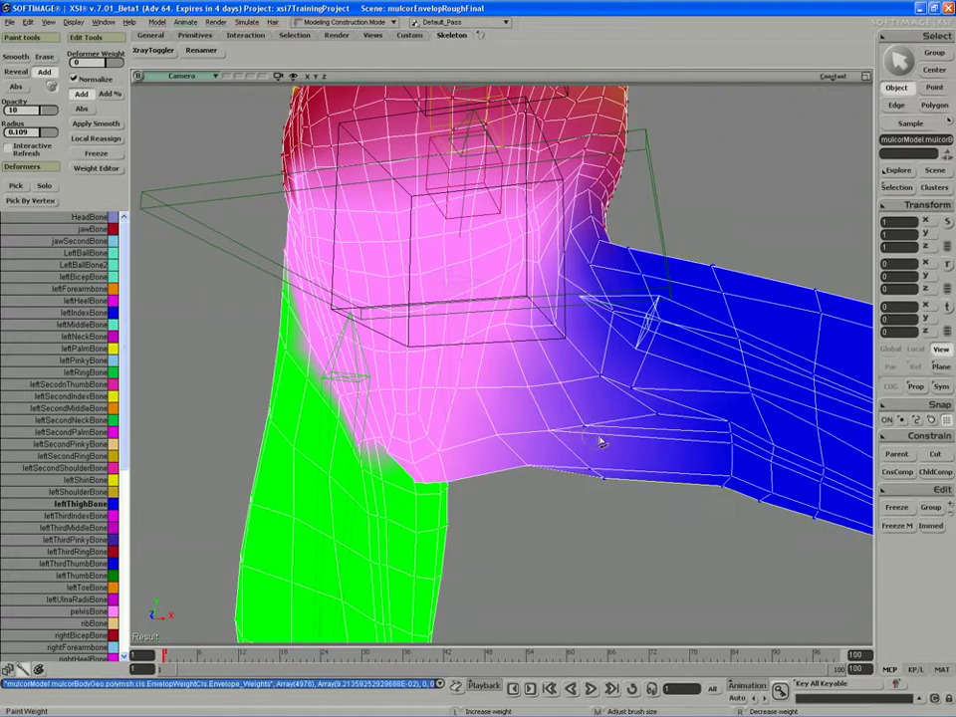
pyautogui.moveTo(585, 435)
pyautogui.mouseDown()
pyautogui.moveTo(600, 436)
pyautogui.moveTo(555, 439)
pyautogui.mouseUp()
pyautogui.press('s')
pyautogui.moveTo(555, 439)
pyautogui.mouseDown(button='right')
pyautogui.moveTo(564, 439)
pyautogui.moveTo(566, 390)
pyautogui.moveTo(571, 462)
pyautogui.moveTo(571, 422)
pyautogui.mouseUp(button='right')
pyautogui.moveTo(614, 452); pyautogui.dragTo(621, 442)
pyautogui.moveTo(622, 442); pyautogui.dragTo(620, 378, button='right')
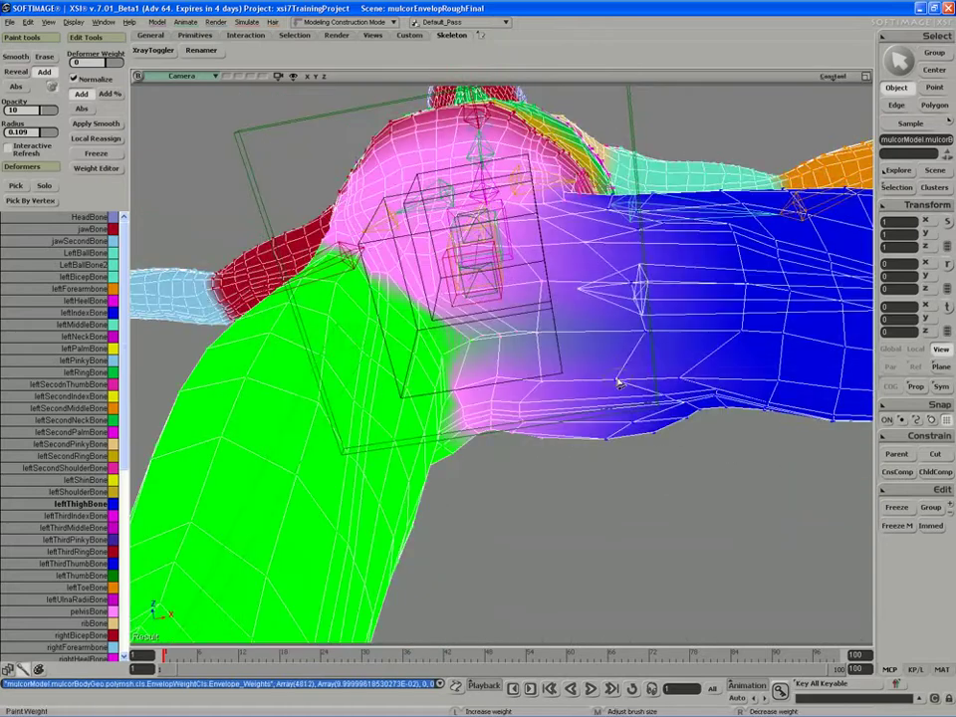
# Paint more weight into the hip blend and near the thigh crease
pyautogui.moveTo(621, 380)
pyautogui.mouseDown()
pyautogui.moveTo(683, 386)
pyautogui.moveTo(675, 380)
pyautogui.mouseUp()
pyautogui.moveTo(674, 380)
pyautogui.mouseDown(button='right')
pyautogui.moveTo(707, 362)
pyautogui.moveTo(689, 325)
pyautogui.moveTo(570, 313)
pyautogui.moveTo(525, 356)
pyautogui.moveTo(465, 376)
pyautogui.moveTo(472, 394)
pyautogui.mouseUp(button='right')
pyautogui.moveTo(472, 394)
pyautogui.mouseDown(button='middle')
pyautogui.moveTo(409, 420)
pyautogui.moveTo(459, 341)
pyautogui.mouseUp(button='middle')
pyautogui.moveTo(408, 360)
pyautogui.mouseDown()
pyautogui.moveTo(434, 379)
pyautogui.moveTo(420, 385)
pyautogui.moveTo(423, 363)
pyautogui.moveTo(399, 353)
pyautogui.moveTo(398, 375)
pyautogui.mouseUp()
pyautogui.press('s')
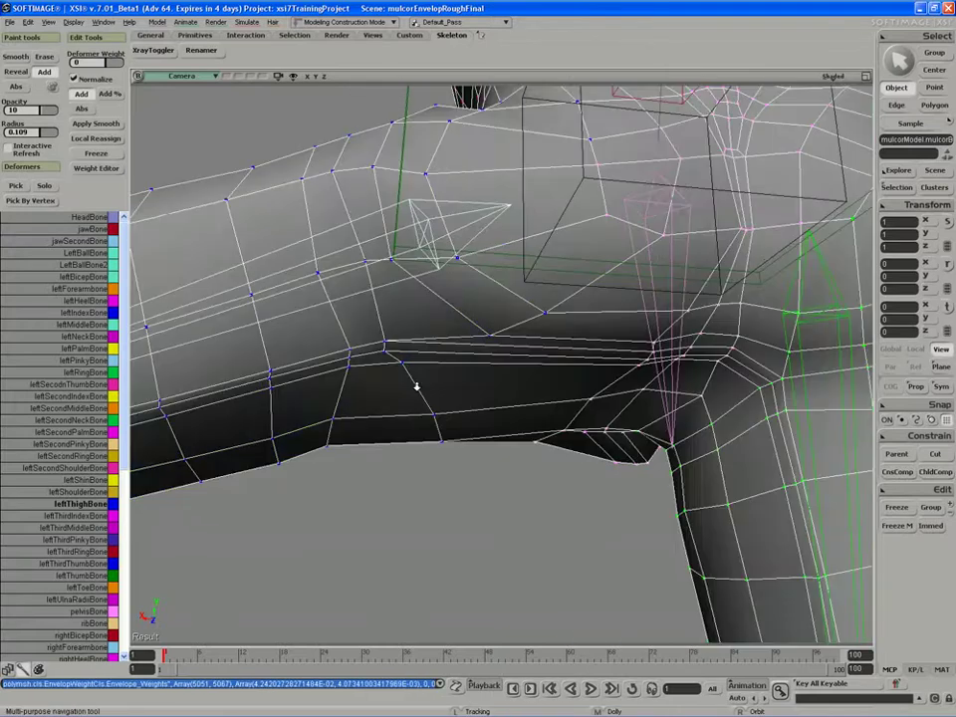
pyautogui.moveTo(433, 374)
pyautogui.mouseDown(button='middle')
pyautogui.moveTo(474, 372)
pyautogui.moveTo(438, 399)
pyautogui.moveTo(503, 407)
pyautogui.mouseUp(button='middle')
# Paint along the hip blend and dab extra weight on the hip
pyautogui.press('s')
pyautogui.moveTo(503, 407)
pyautogui.mouseDown(button='right')
pyautogui.moveTo(563, 369)
pyautogui.moveTo(568, 377)
pyautogui.mouseUp(button='right')
pyautogui.press('s')
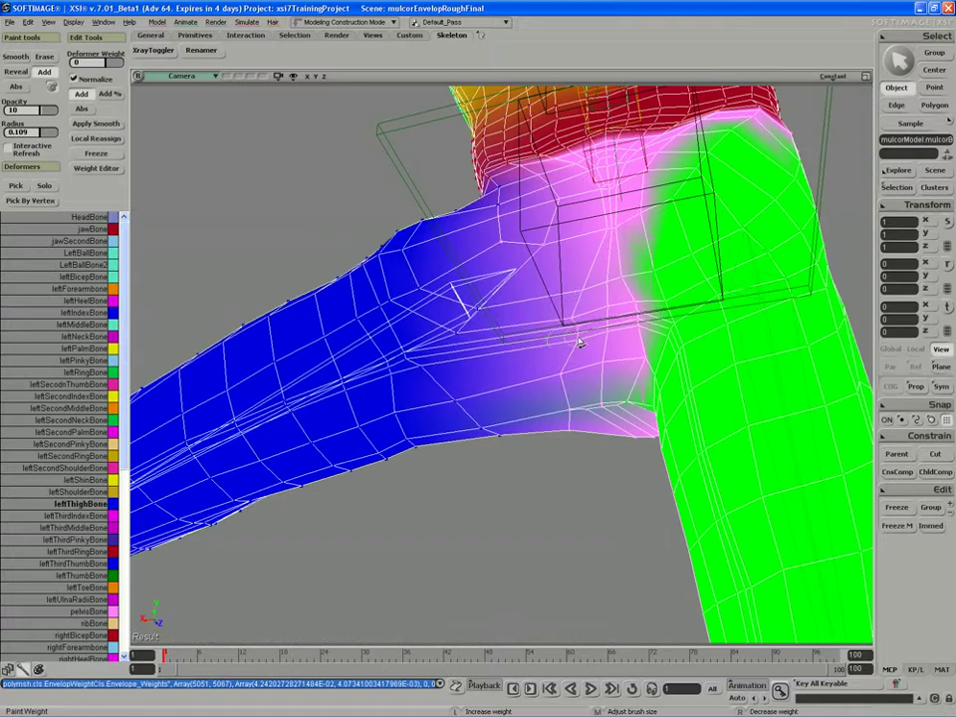
pyautogui.moveTo(580, 342)
pyautogui.mouseDown()
pyautogui.moveTo(560, 325)
pyautogui.moveTo(560, 357)
pyautogui.mouseUp()
pyautogui.press('s')
pyautogui.moveTo(560, 357)
pyautogui.mouseDown(button='right')
pyautogui.moveTo(540, 368)
pyautogui.moveTo(544, 419)
pyautogui.mouseUp(button='right')
pyautogui.click(583, 349)
pyautogui.press('s')
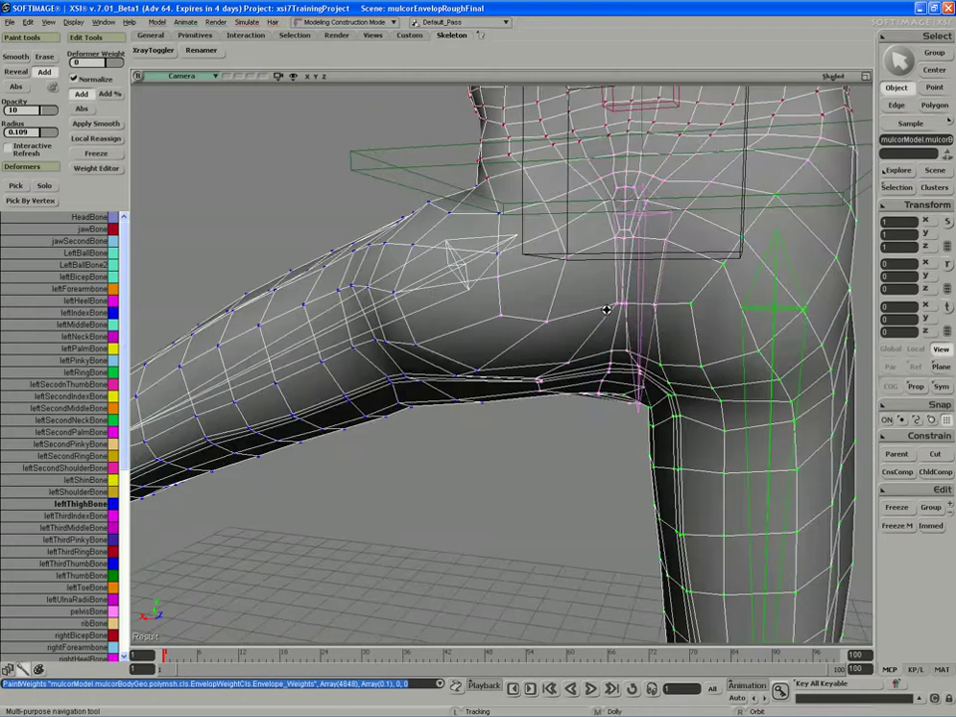
pyautogui.moveTo(597, 316)
pyautogui.mouseDown(button='right')
pyautogui.moveTo(591, 357)
pyautogui.moveTo(594, 319)
pyautogui.moveTo(577, 338)
pyautogui.moveTo(569, 256)
pyautogui.moveTo(512, 374)
pyautogui.moveTo(509, 314)
pyautogui.mouseUp(button='right')
# Paint weight at the groin and across the inner thigh and hip
pyautogui.press('s')
pyautogui.click(409, 267)
pyautogui.press('s')
pyautogui.moveTo(409, 267); pyautogui.dragTo(523, 314, button='right')
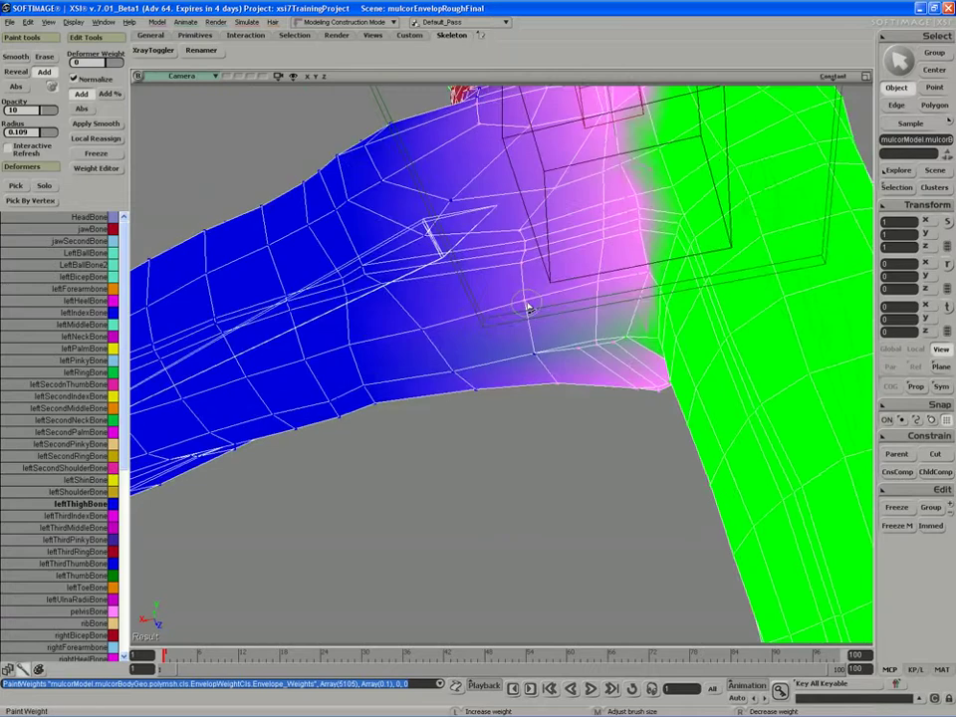
pyautogui.moveTo(523, 314); pyautogui.dragTo(510, 262)
pyautogui.press('s')
pyautogui.moveTo(510, 262); pyautogui.dragTo(551, 252, button='right')
# Enlarge the brush radius, paint the hip, and frame the hip and both legs
pyautogui.moveTo(549, 252)
pyautogui.mouseDown(button='middle')
pyautogui.moveTo(472, 317)
pyautogui.moveTo(465, 295)
pyautogui.mouseUp(button='middle')
pyautogui.moveTo(466, 295)
pyautogui.mouseDown()
pyautogui.moveTo(448, 302)
pyautogui.moveTo(444, 288)
pyautogui.mouseUp()
pyautogui.press('s')
pyautogui.moveTo(446, 300)
pyautogui.mouseDown(button='right')
pyautogui.moveTo(489, 273)
pyautogui.moveTo(514, 314)
pyautogui.moveTo(517, 373)
pyautogui.moveTo(593, 376)
pyautogui.moveTo(553, 355)
pyautogui.mouseUp(button='right')
# Rotate leftThighBone to lower the leg beside the other, adjusting it from a rear view
pyautogui.press('space')
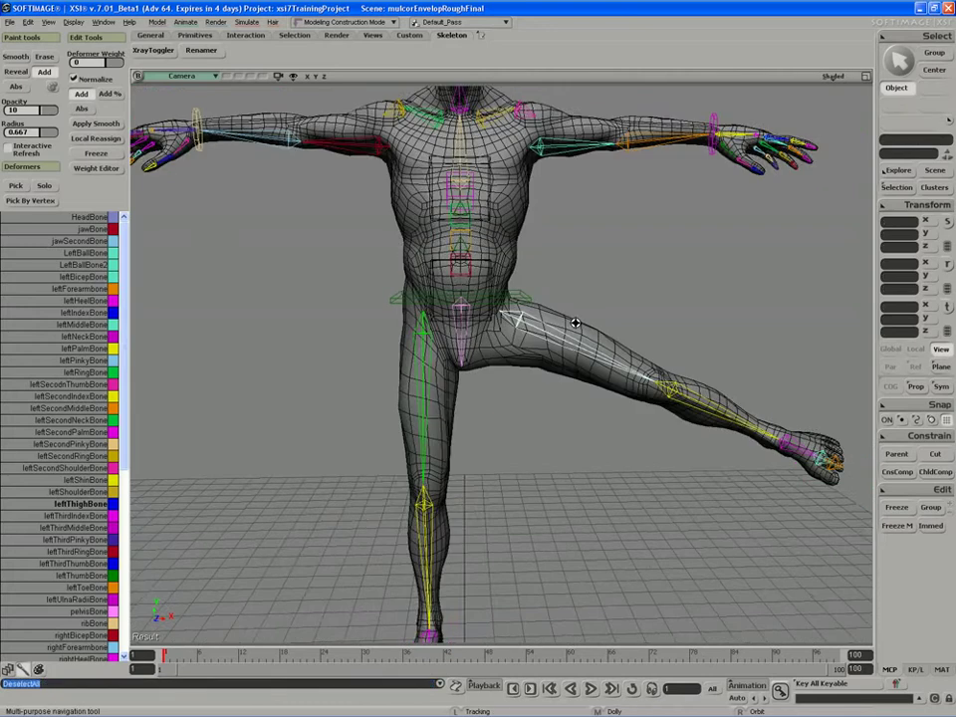
pyautogui.click(526, 327)
pyautogui.press('c')
pyautogui.moveTo(636, 316); pyautogui.dragTo(512, 364)
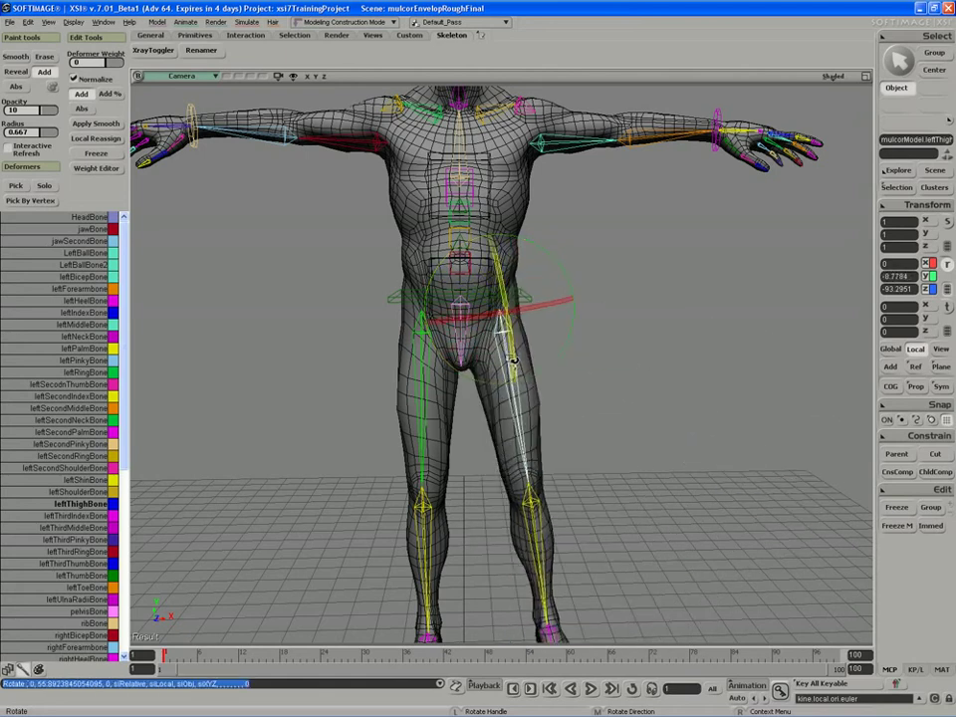
pyautogui.press('s')
pyautogui.moveTo(514, 376); pyautogui.dragTo(437, 278, button='right')
pyautogui.moveTo(437, 278); pyautogui.dragTo(433, 316)
pyautogui.press('s')
pyautogui.moveTo(433, 316); pyautogui.dragTo(497, 330, button='middle')
# Select the body mesh and paint thigh weight on the back of the left thigh and hip
pyautogui.press('space')
pyautogui.click(487, 305)
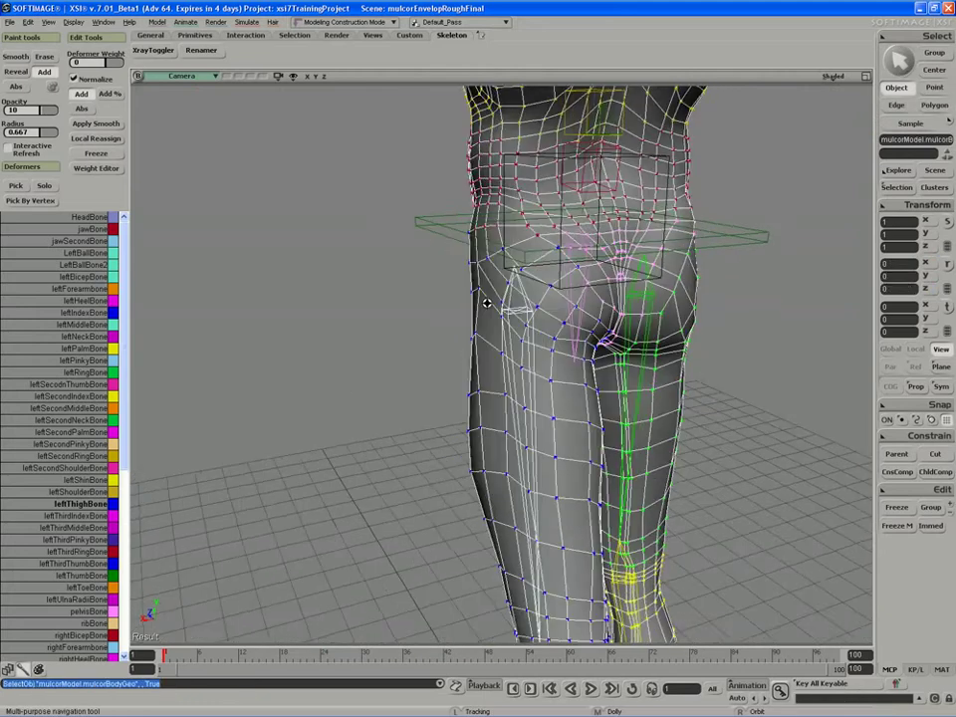
pyautogui.press('w')
pyautogui.moveTo(497, 265); pyautogui.dragTo(559, 260)
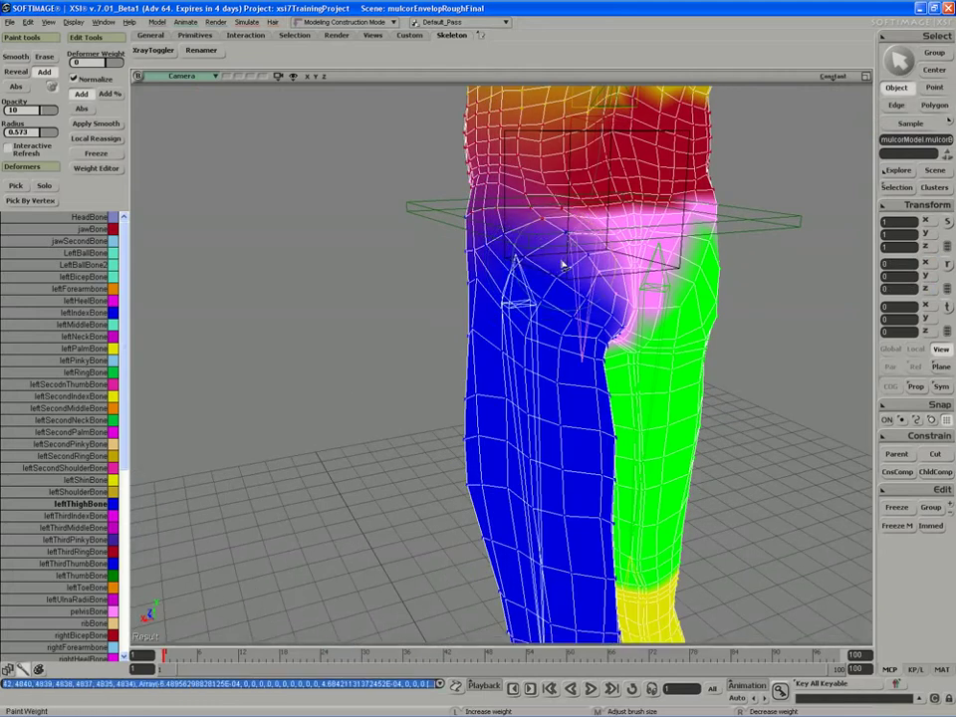
pyautogui.press('s')
pyautogui.press('w')
pyautogui.moveTo(479, 265); pyautogui.dragTo(489, 260)
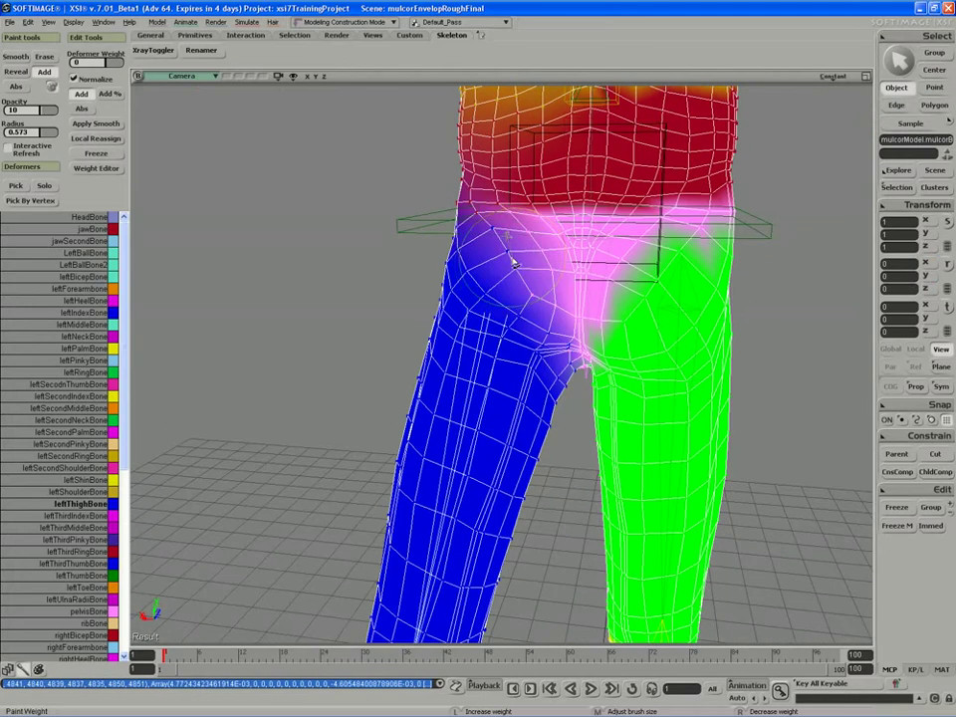
# Add a final stroke on the back of the left hip and view the hips from the front
pyautogui.press('s')
pyautogui.moveTo(508, 264); pyautogui.dragTo(442, 254, button='middle')
pyautogui.press('w')
pyautogui.moveTo(442, 254); pyautogui.dragTo(430, 228)
pyautogui.press('s')
pyautogui.moveTo(430, 227); pyautogui.dragTo(573, 212, button='middle')
pyautogui.moveTo(573, 212); pyautogui.dragTo(507, 356, button='right')
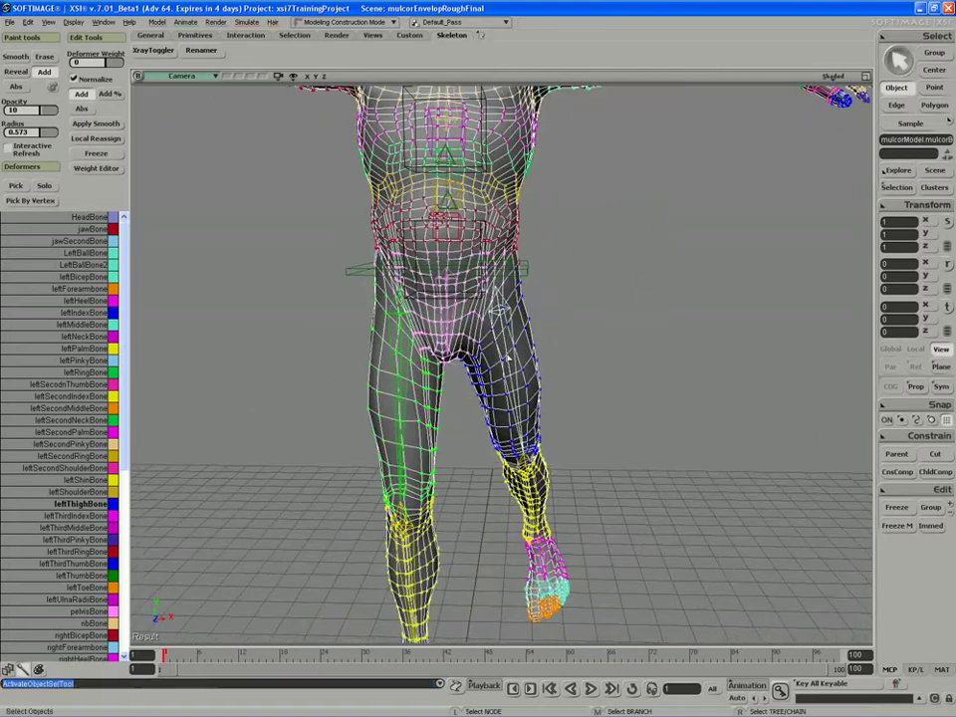
# Rectangle-select the left-side mesh points and mirror their envelope weights to the right side
pyautogui.press('t')
pyautogui.moveTo(575, 212); pyautogui.dragTo(451, 406)
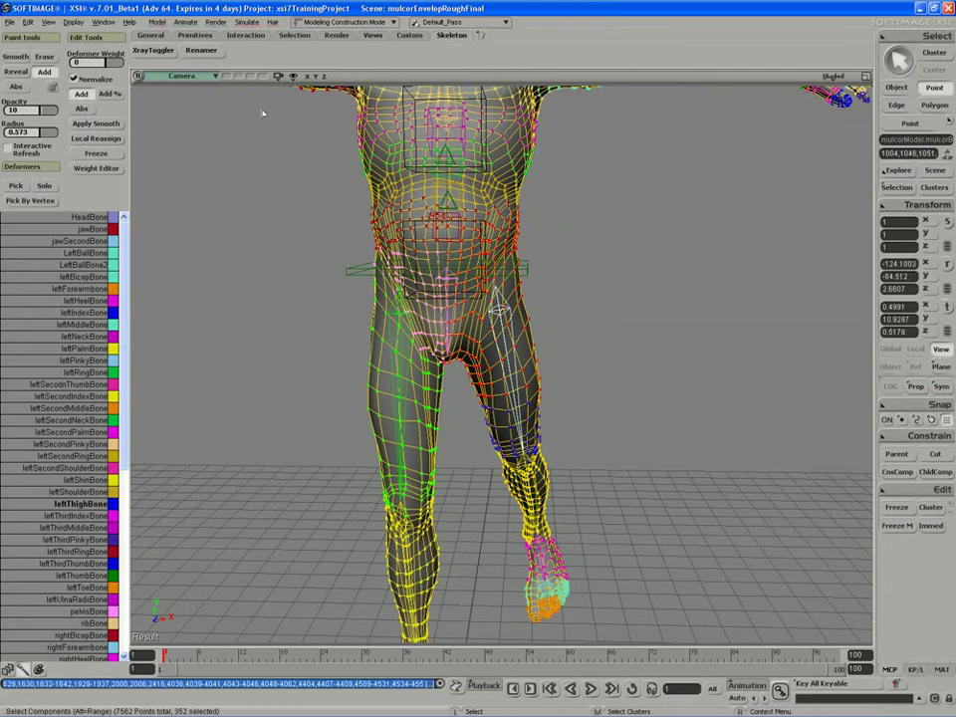
pyautogui.click(185, 22)
pyautogui.moveTo(199, 167)
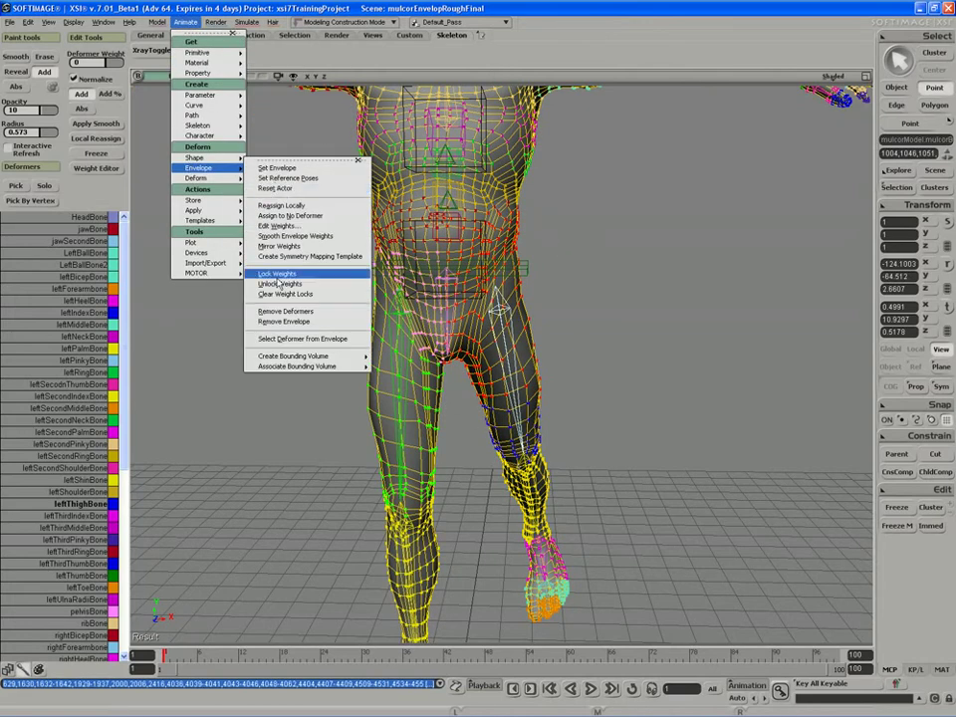
pyautogui.click(282, 246)
# Zoom in on the figure and select rightThighBone
pyautogui.press('s')
pyautogui.moveTo(279, 309)
pyautogui.mouseDown(button='middle')
pyautogui.moveTo(297, 314)
pyautogui.moveTo(262, 311)
pyautogui.mouseUp(button='middle')
pyautogui.click(354, 339)
# Rotate rightThighBone out to the side and leftThighBone out into a split
pyautogui.press('c')
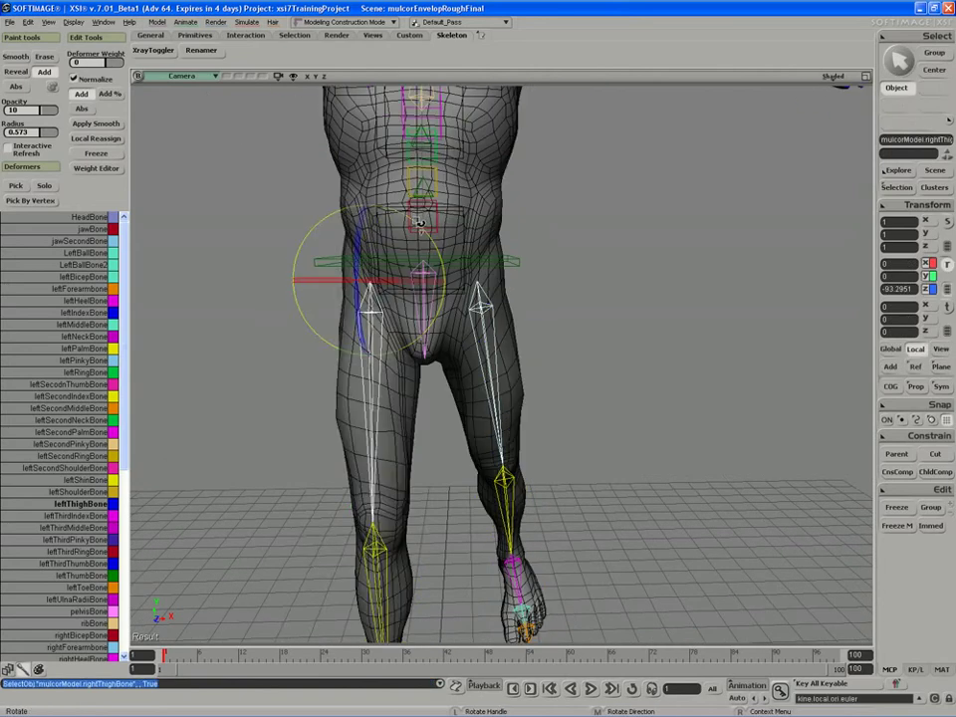
pyautogui.moveTo(427, 242); pyautogui.dragTo(321, 224)
pyautogui.click(498, 313)
pyautogui.moveTo(498, 313); pyautogui.dragTo(478, 220)
# Orbit and zoom on the torso and legs, then fine-tune the left thigh rotation
pyautogui.press('s')
pyautogui.moveTo(478, 221); pyautogui.dragTo(498, 279, button='middle')
pyautogui.moveTo(498, 279); pyautogui.dragTo(209, 325, button='right')
pyautogui.moveTo(208, 326); pyautogui.dragTo(269, 398, button='middle')
pyautogui.press('c')
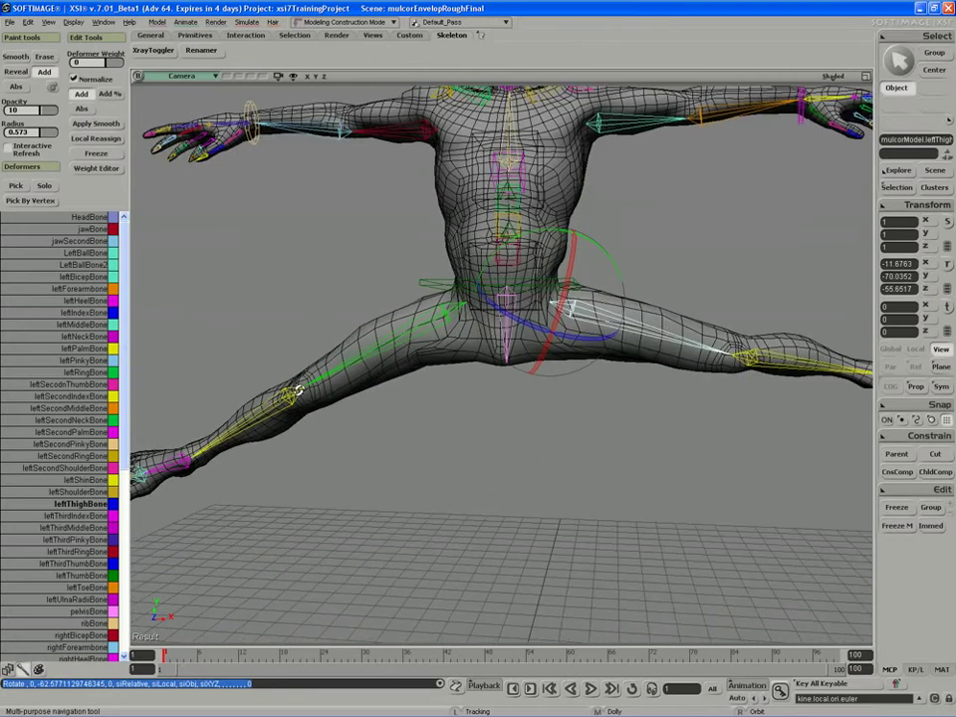
pyautogui.moveTo(498, 289); pyautogui.dragTo(461, 312)
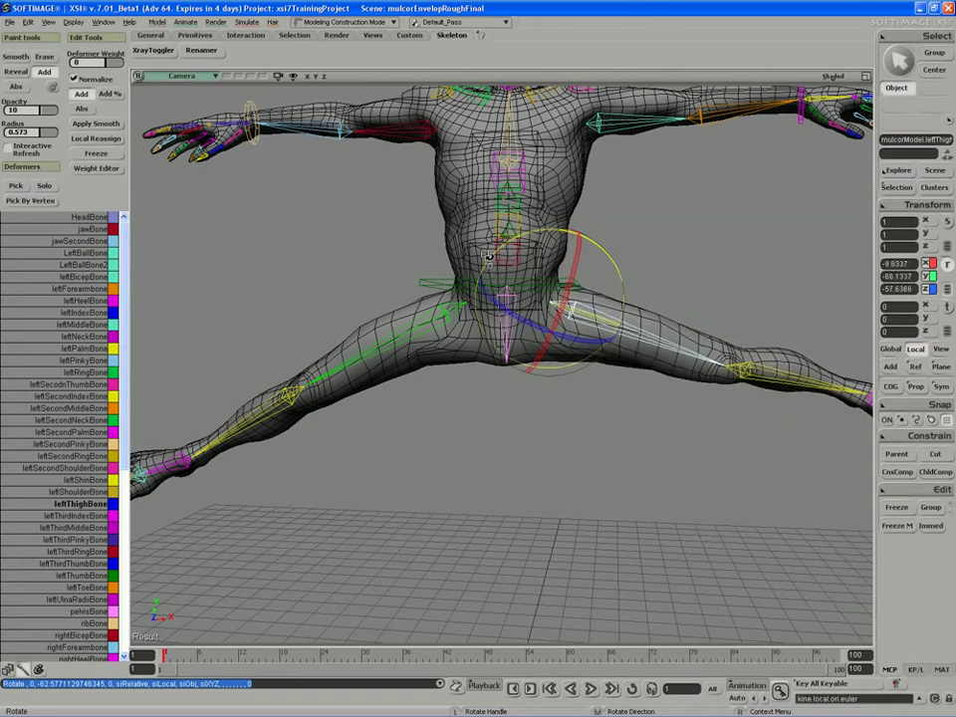
# Pan and orbit to inspect the split from the side, then return to the front view
pyautogui.press('space')
pyautogui.press('s')
pyautogui.moveTo(523, 284); pyautogui.dragTo(493, 280)
pyautogui.press('space')
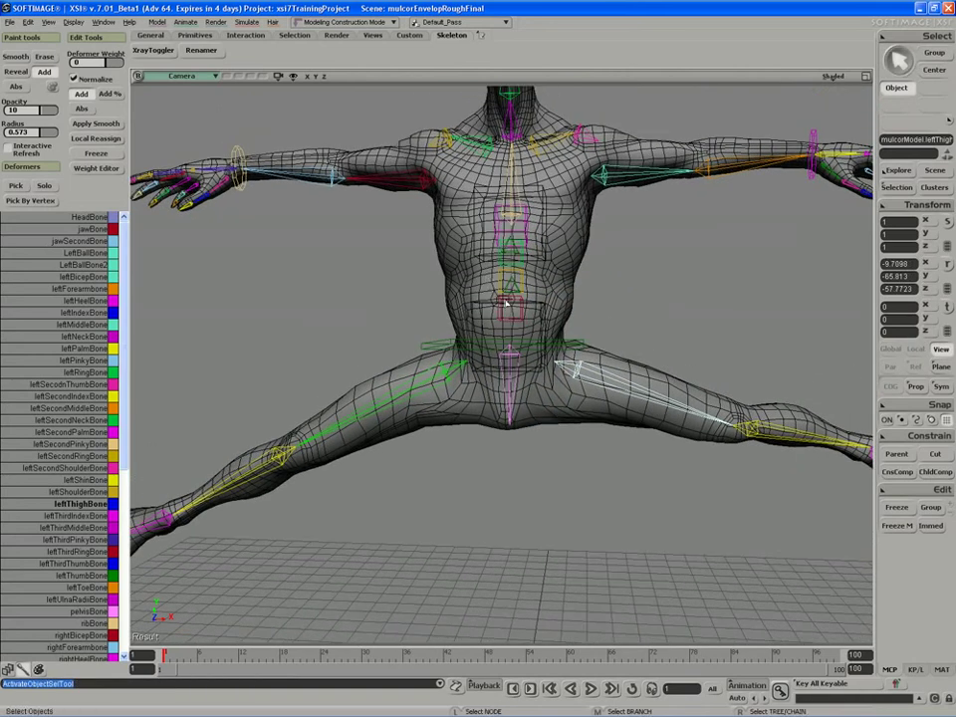
pyautogui.press('s')
pyautogui.moveTo(488, 282); pyautogui.dragTo(444, 275, button='right')
pyautogui.hotkey('alt', 'z')
pyautogui.press('space')
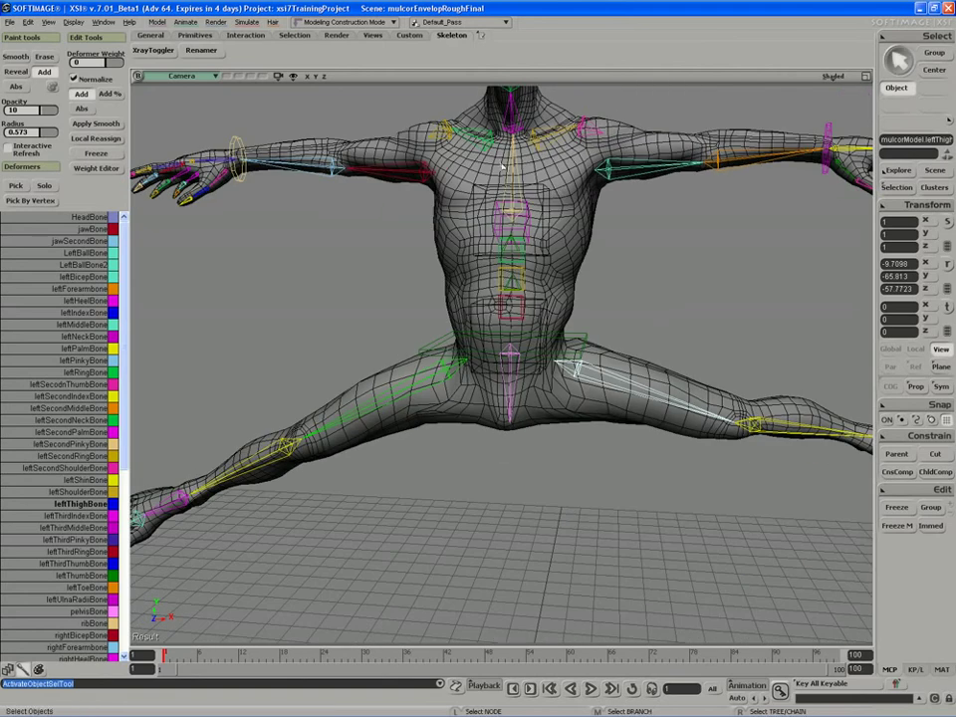
pyautogui.press('s')
pyautogui.moveTo(561, 192); pyautogui.dragTo(705, 427, button='right')
# In the Explorer, expand mulcorModel > Mixer > Sources > Animation and select preEnvelopeRestPose
pyautogui.press('a')
pyautogui.press('8')
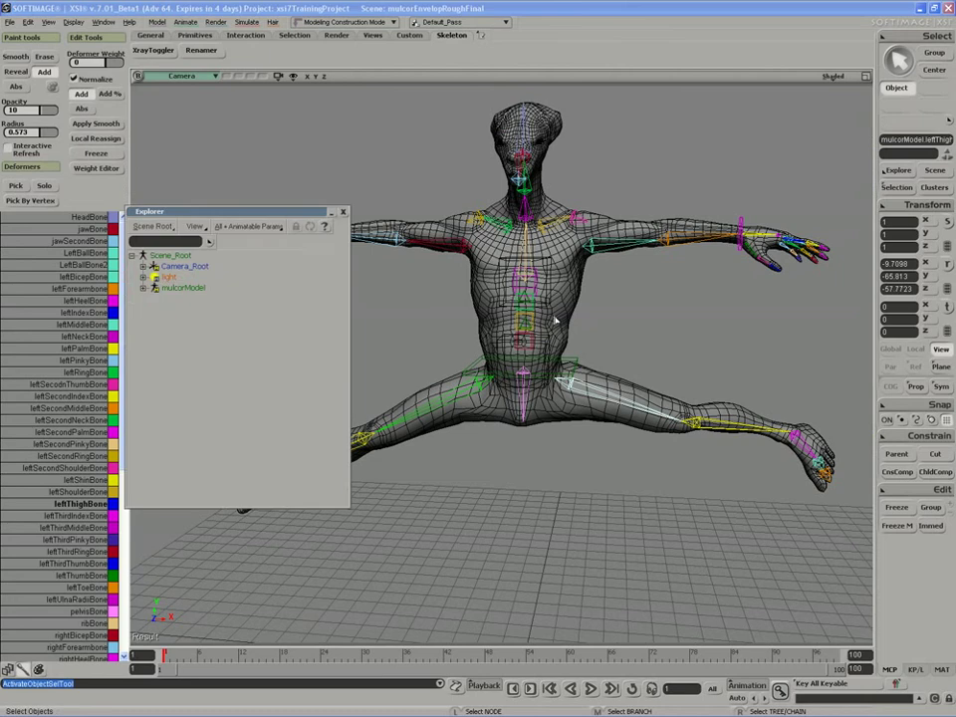
pyautogui.moveTo(265, 213); pyautogui.dragTo(258, 164)
pyautogui.click(136, 240)
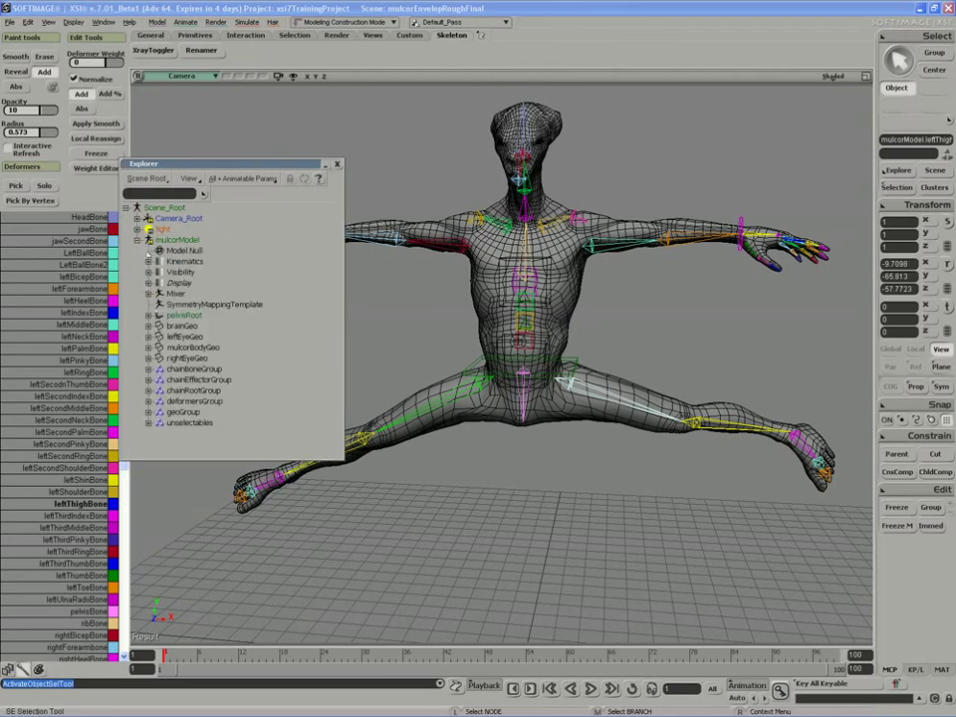
pyautogui.click(148, 293)
pyautogui.click(159, 304)
pyautogui.click(170, 315)
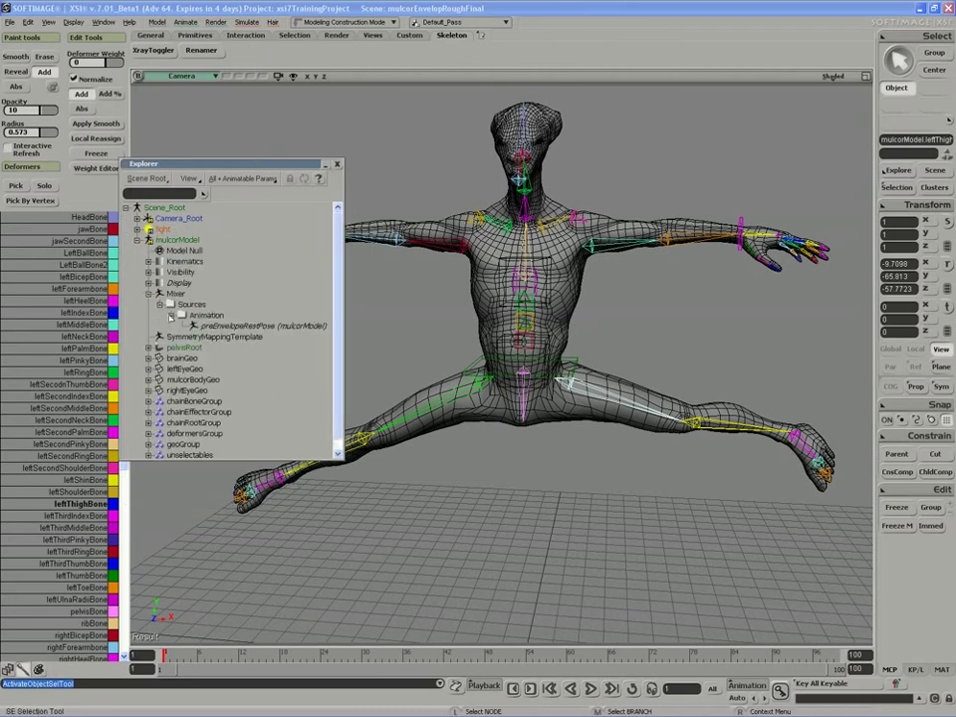
pyautogui.click(244, 325)
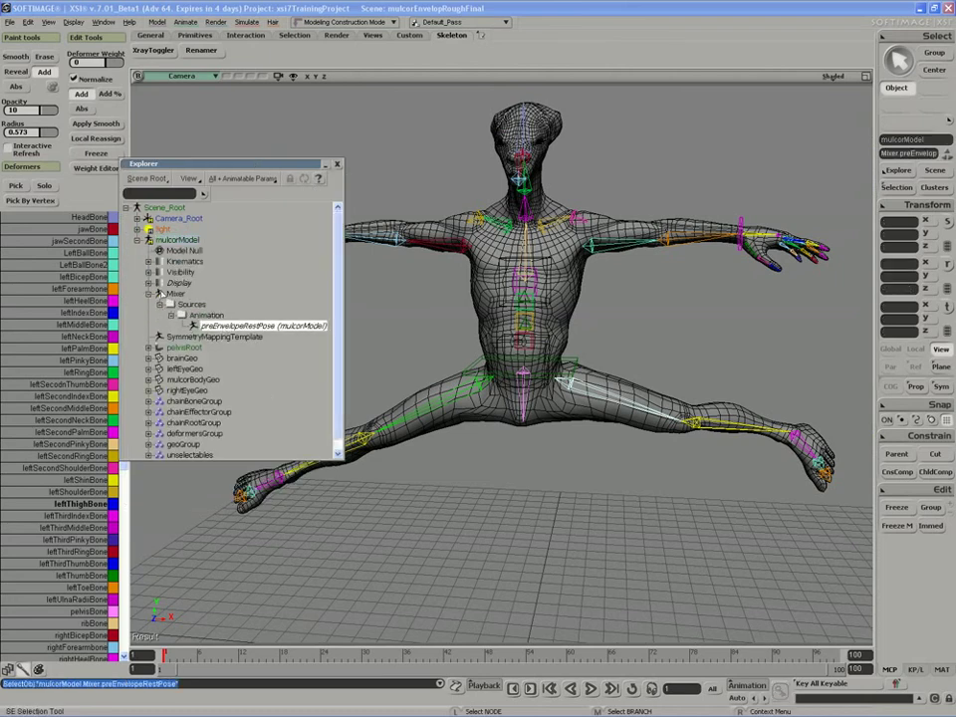
# Apply the preEnvelopeRestPose action to the character
pyautogui.click(186, 21)
pyautogui.moveTo(200, 210)
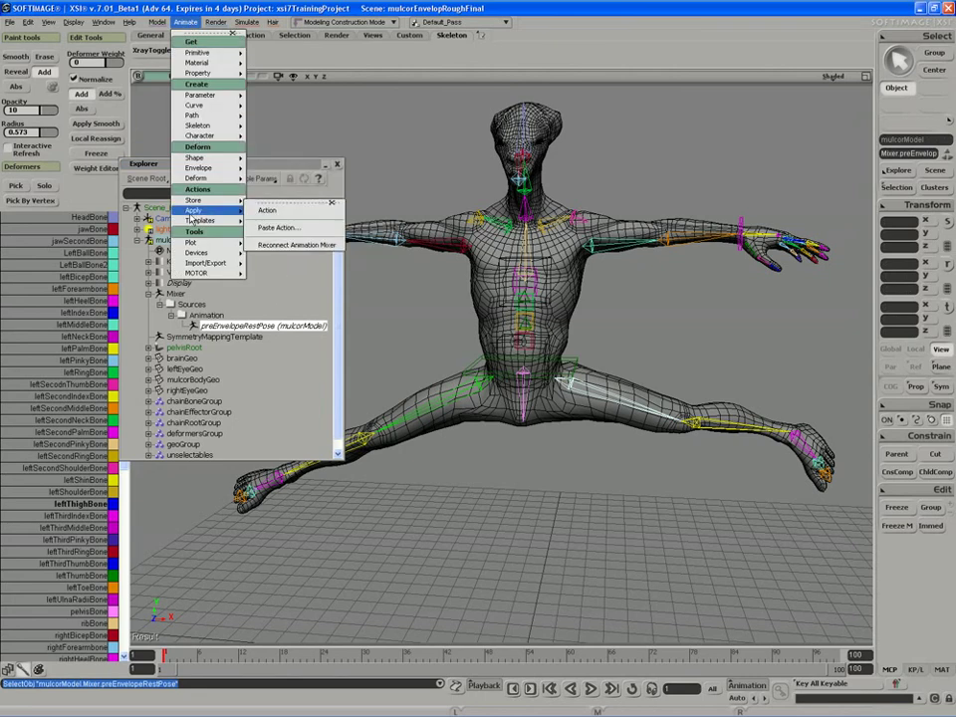
pyautogui.click(269, 215)
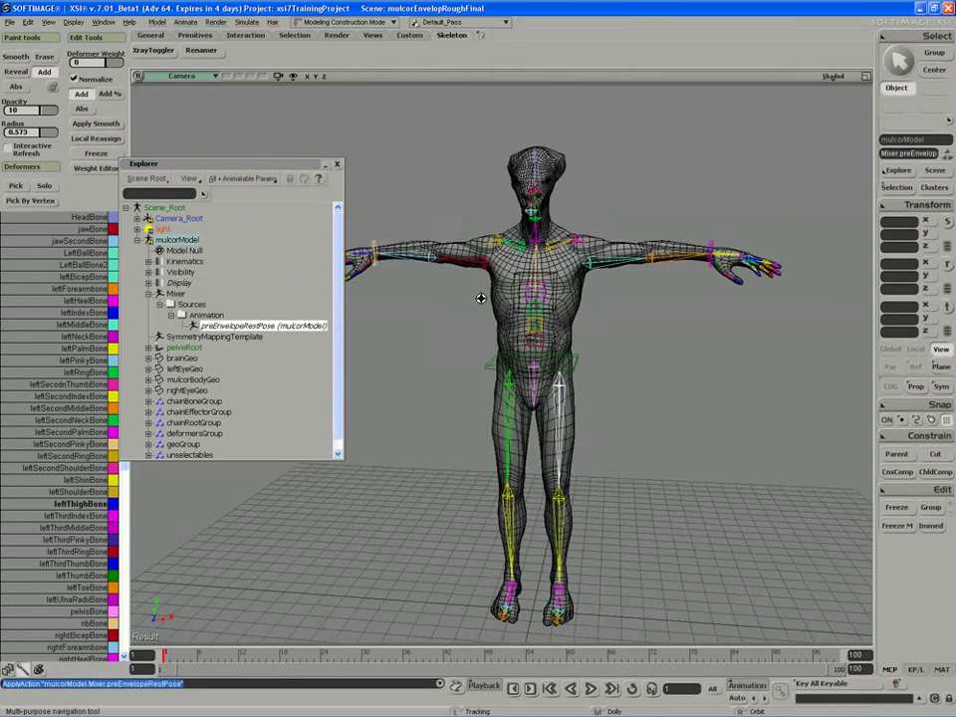